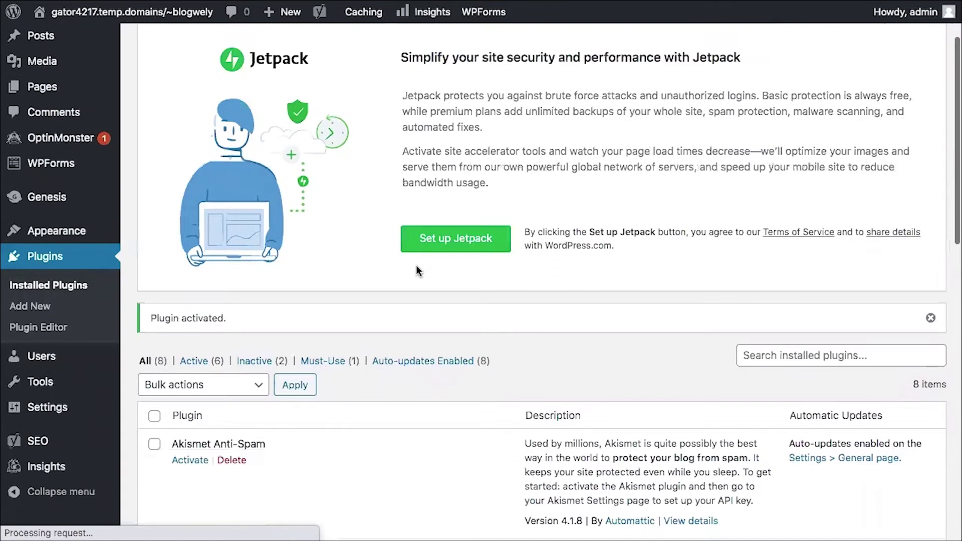
# - Find Yoast SEO among the installed plugins and look over its General dashboard with the problems and notifications sections
pyautogui.scroll(-5, 418, 270)
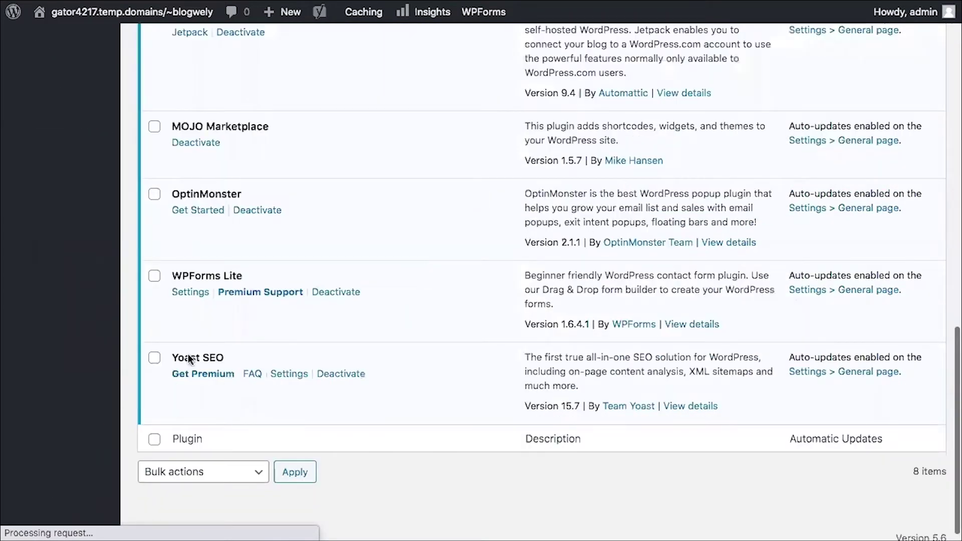
pyautogui.scroll(-1, 189, 350)
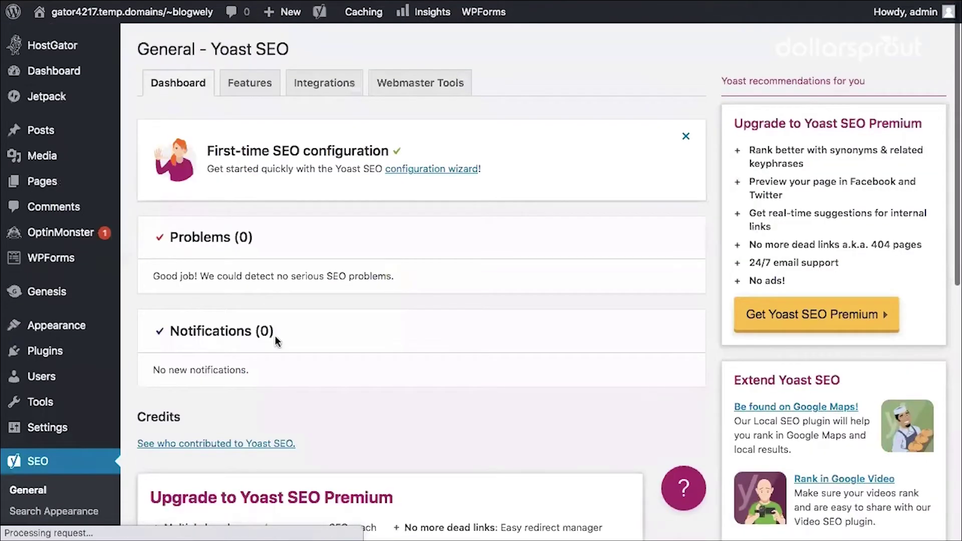
pyautogui.scroll(-5, 275, 340)
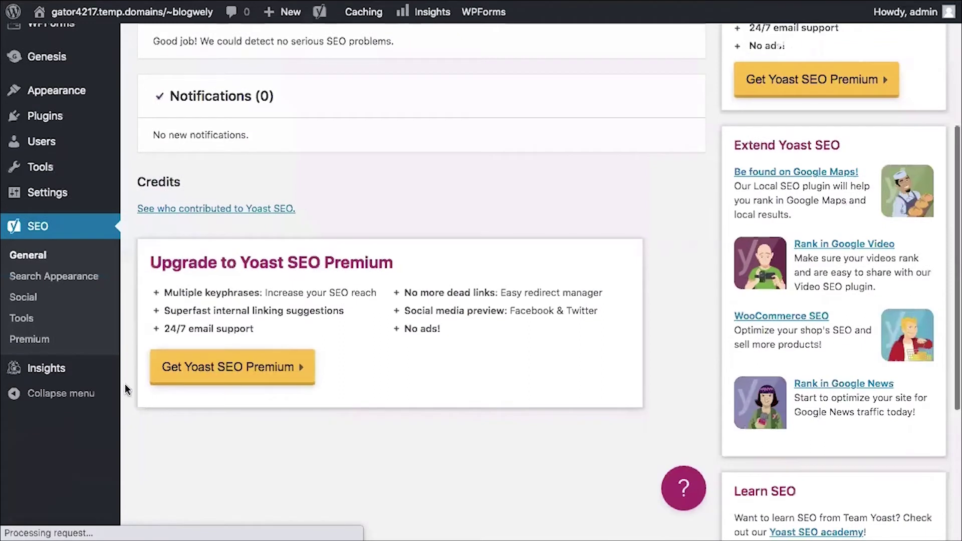
pyautogui.scroll(1, 212, 279)
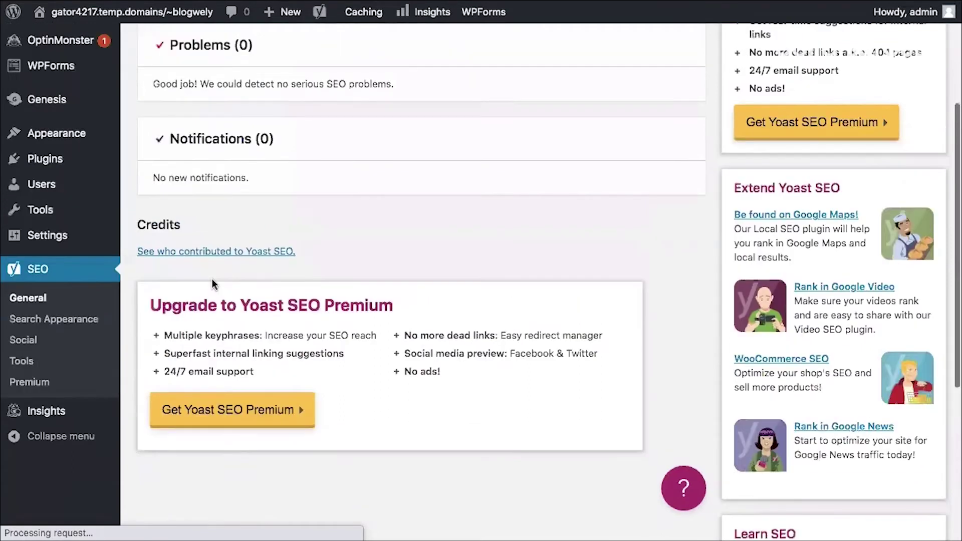
pyautogui.scroll(4, 372, 255)
pyautogui.scroll(1, 372, 250)
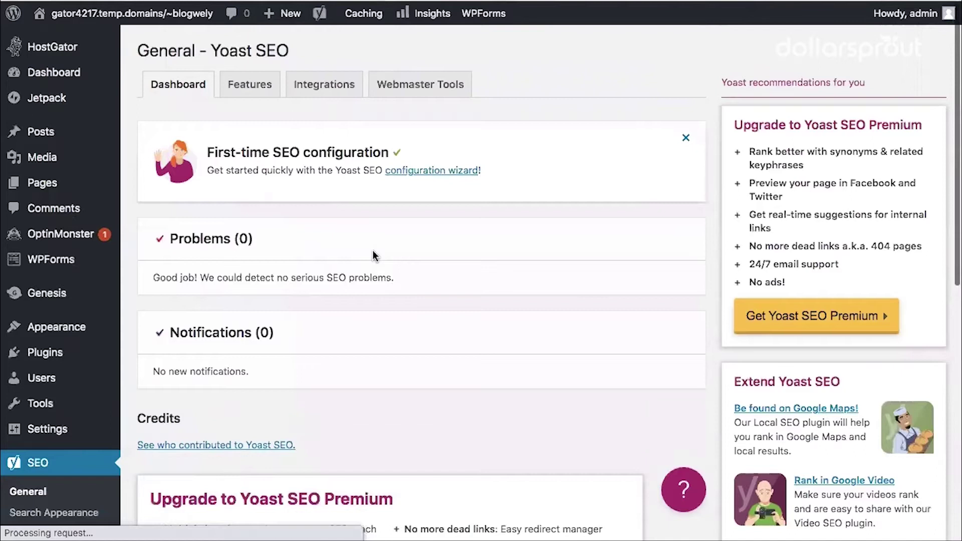
pyautogui.scroll(-1, 372, 250)
pyautogui.scroll(-5, 371, 251)
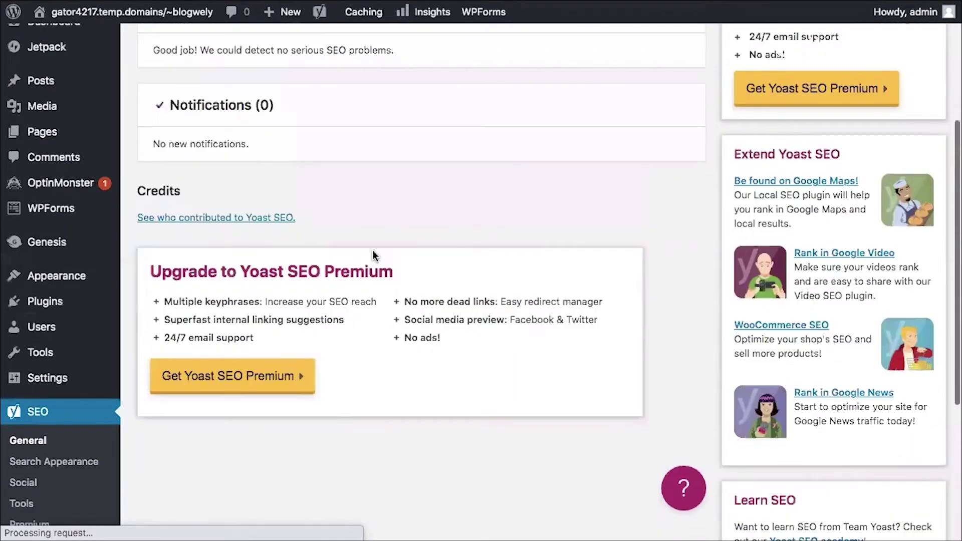
pyautogui.scroll(6, 373, 255)
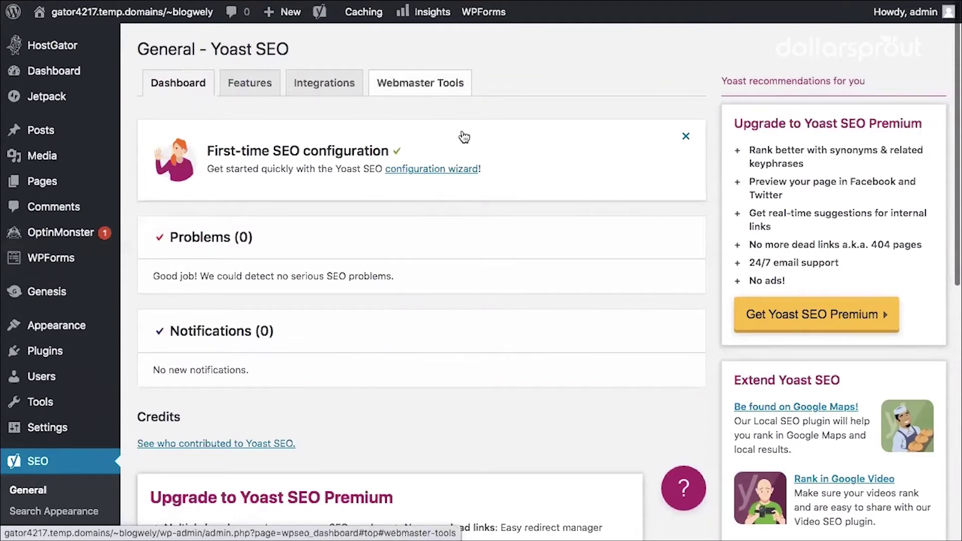
# - Review the on/off settings of the Yoast SEO features, from SEO analysis to Enhanced Slack sharing
pyautogui.click(265, 91)
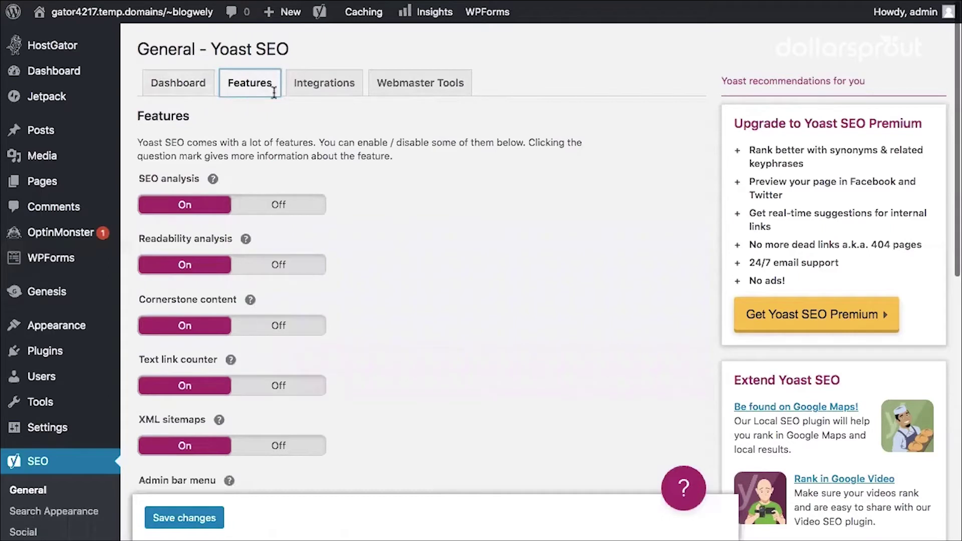
pyautogui.scroll(-2, 274, 93)
pyautogui.scroll(-1, 274, 96)
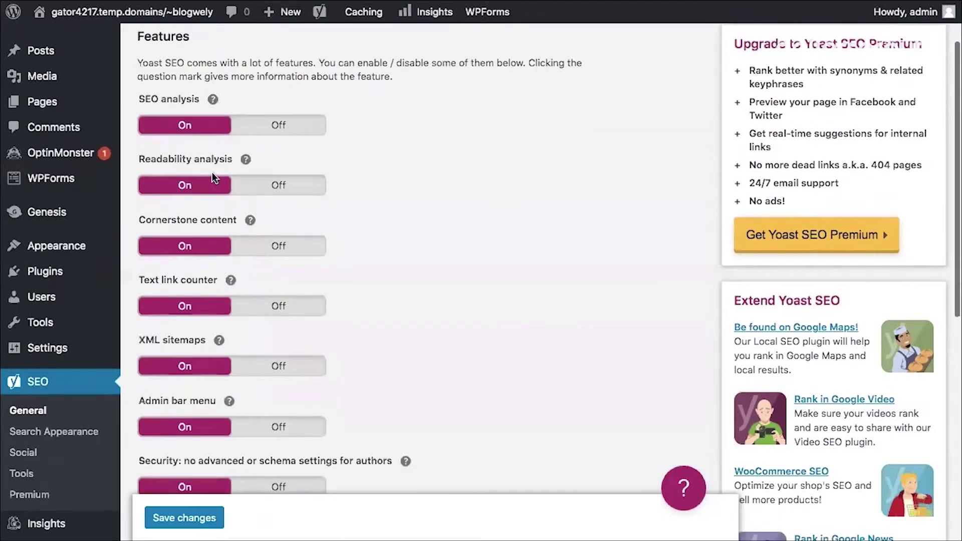
pyautogui.scroll(-4, 350, 326)
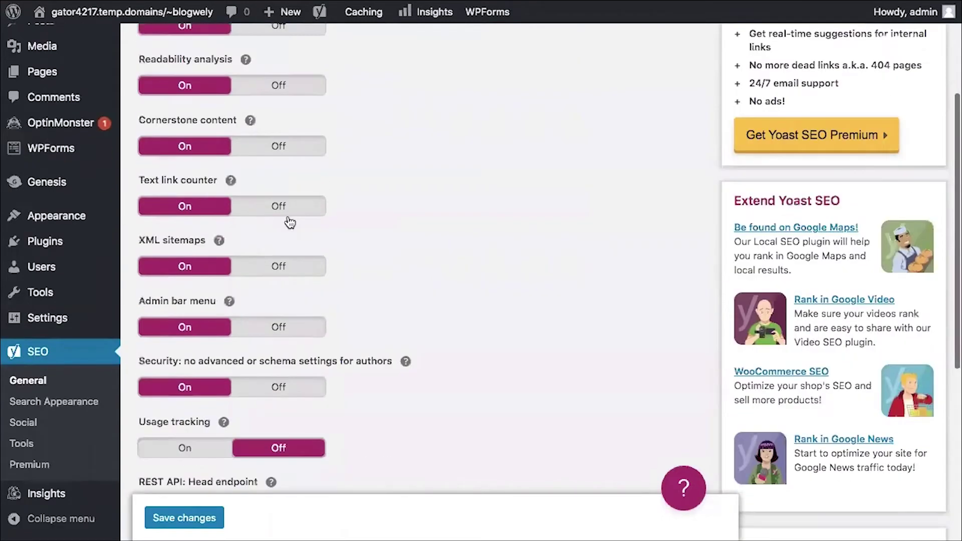
pyautogui.scroll(-5, 290, 222)
pyautogui.scroll(-1, 315, 407)
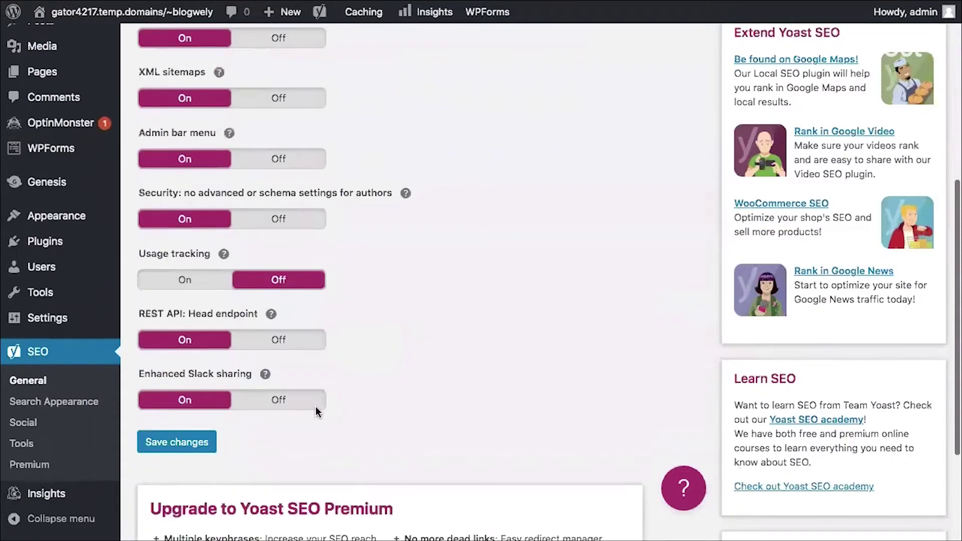
pyautogui.scroll(3, 377, 354)
pyautogui.scroll(-1, 377, 353)
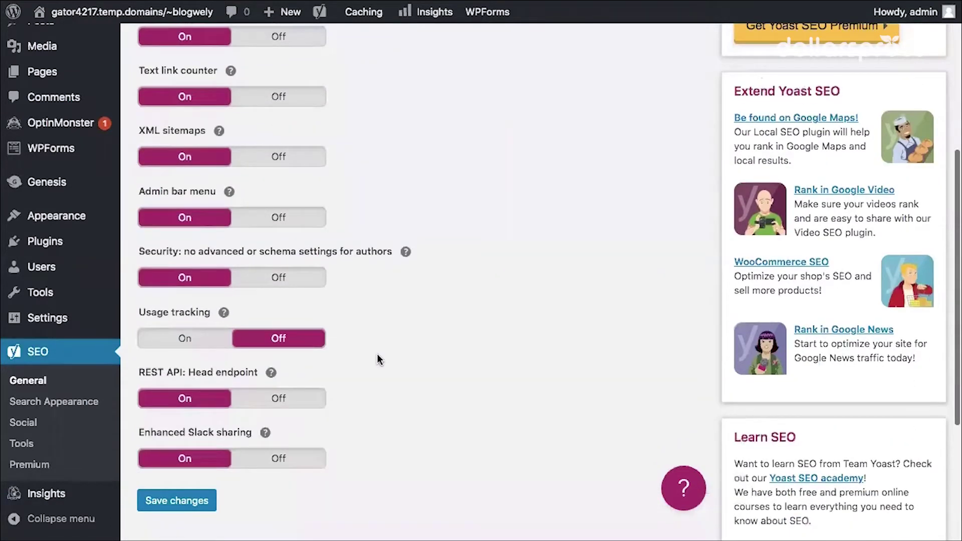
pyautogui.scroll(-5, 376, 353)
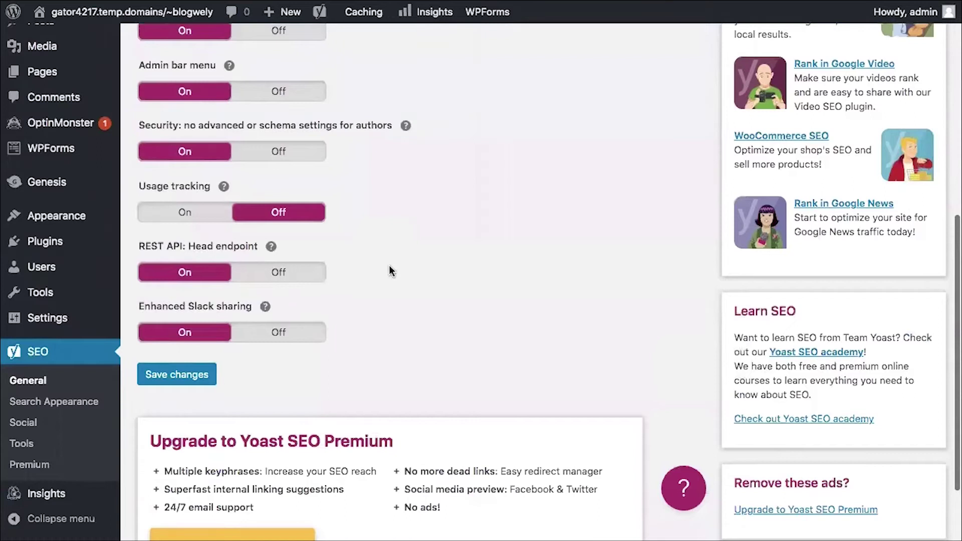
pyautogui.scroll(15, 389, 271)
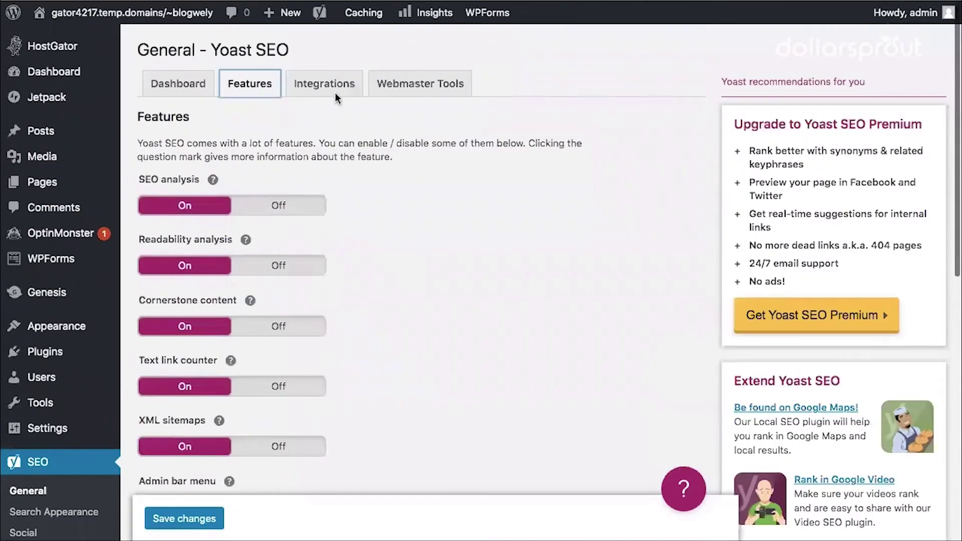
# - Open Google Search Console from the Webmaster Tools settings and copy the meta tag of the HTML tag verification method
pyautogui.click(419, 87)
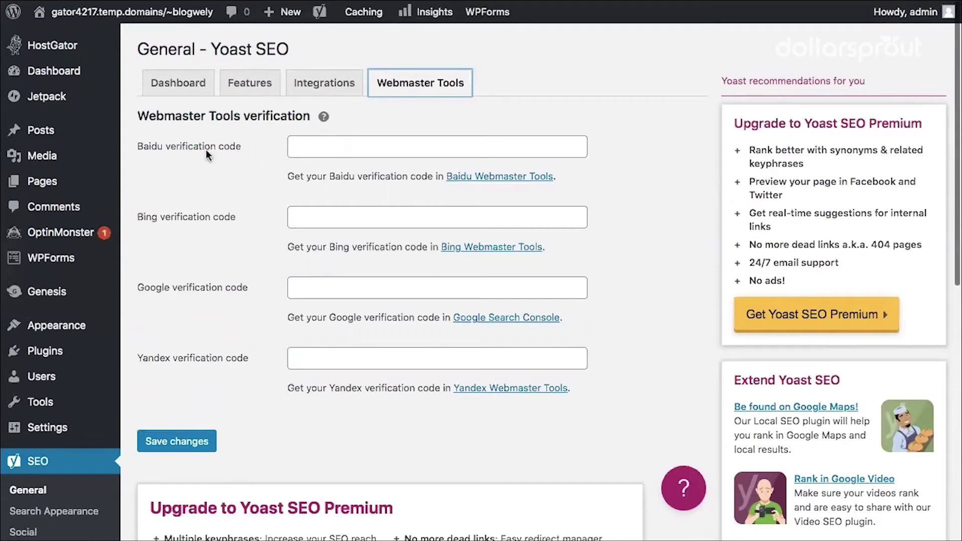
pyautogui.scroll(-2, 206, 150)
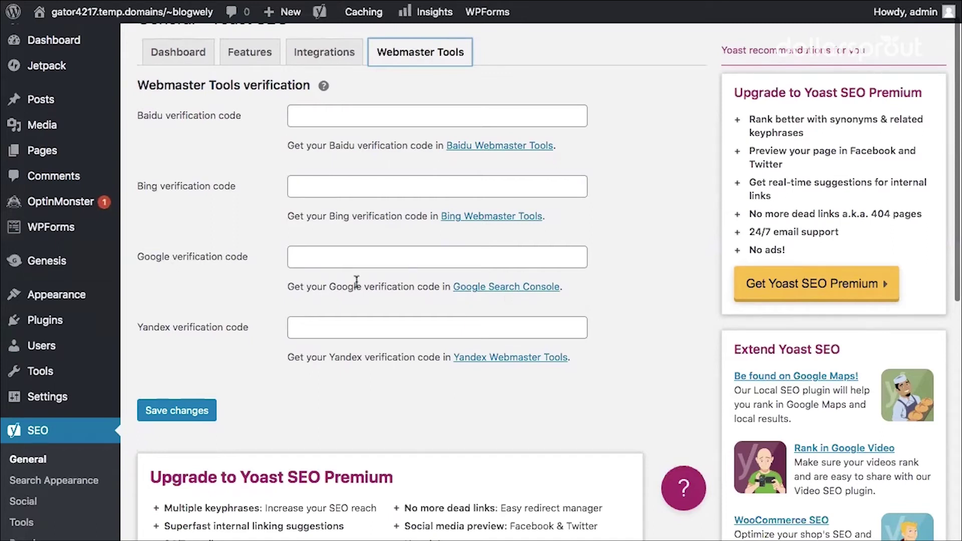
pyautogui.click(504, 288)
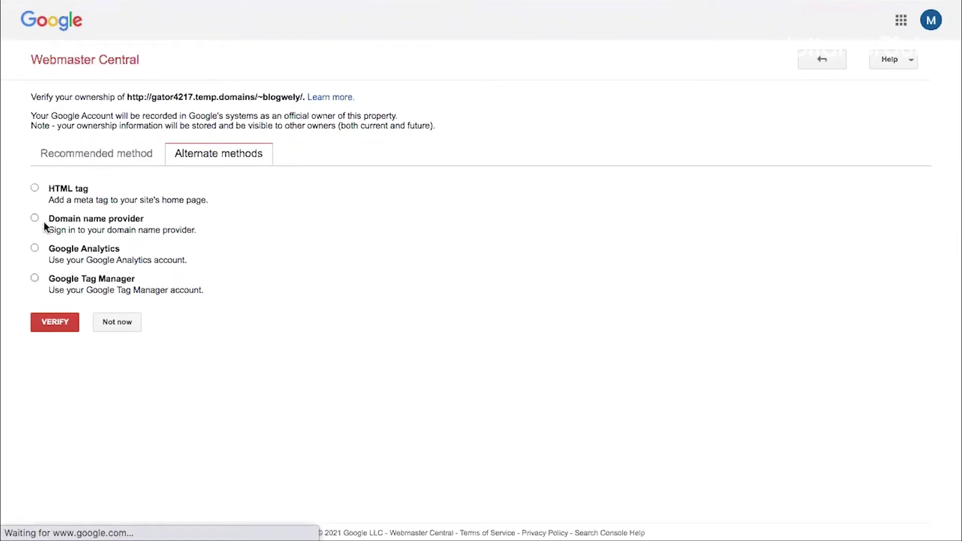
pyautogui.click(35, 188)
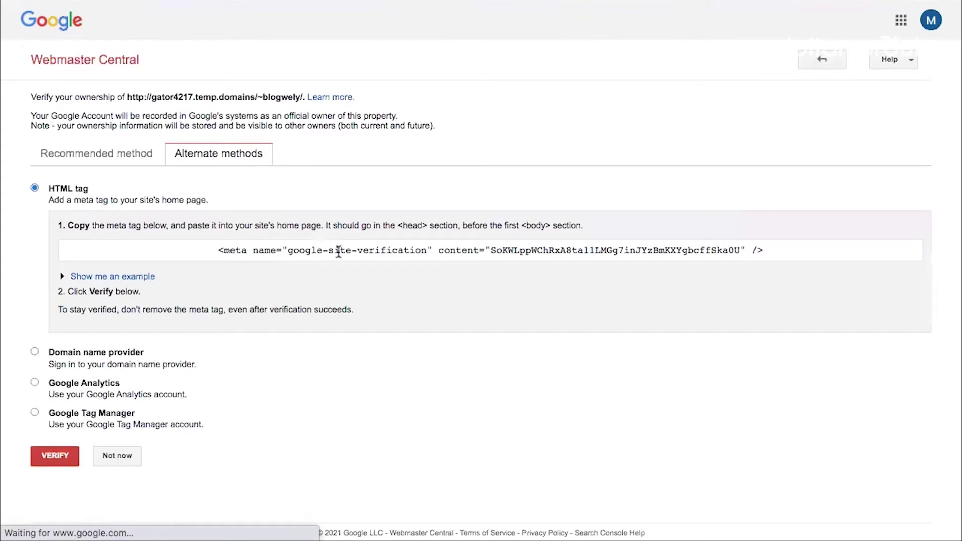
pyautogui.click(339, 252)
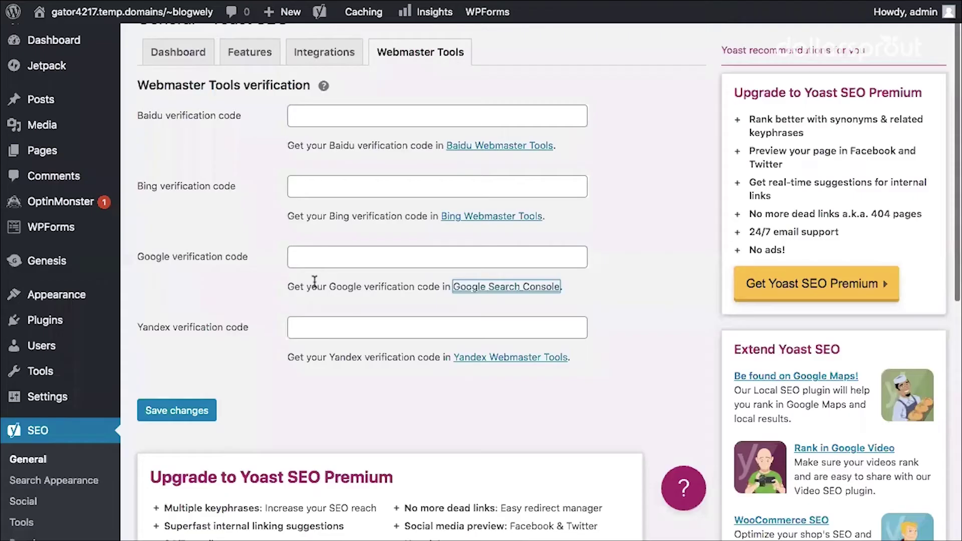
# - Paste the copied tag as the Google verification code in Yoast SEO and request verification in Google Webmaster Central
pyautogui.click(320, 261)
pyautogui.hotkey('ctrl', 'v')
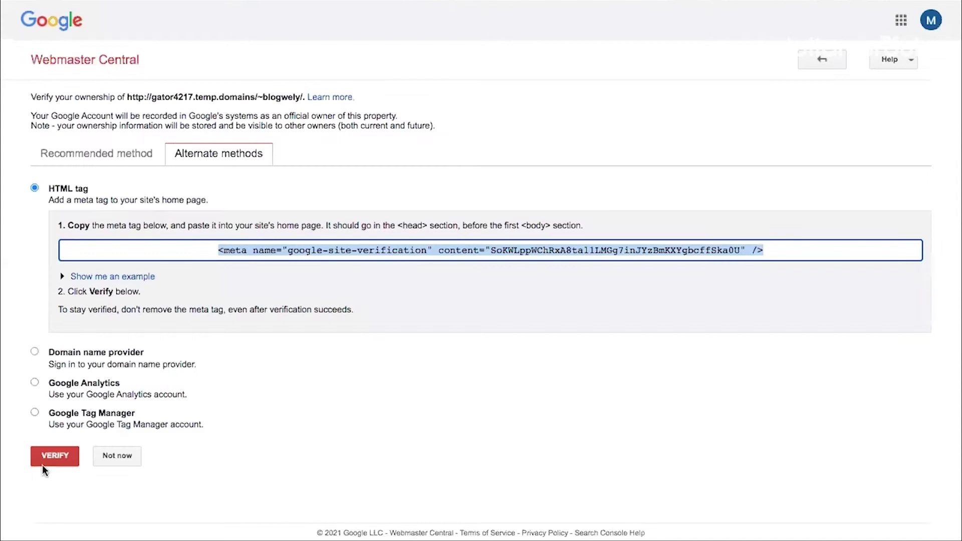
pyautogui.click(54, 458)
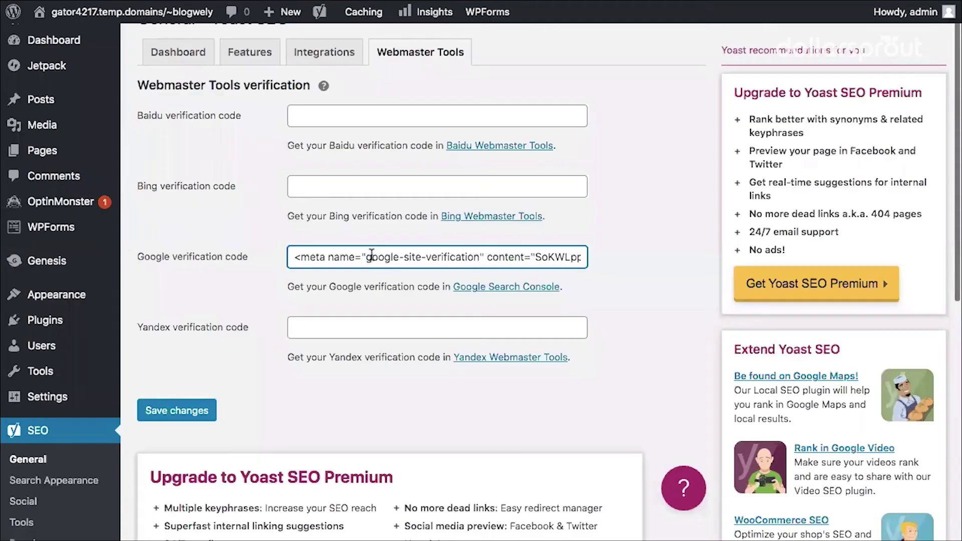
# - Clear the Google verification code from the Webmaster Tools settings
pyautogui.doubleClick(371, 256)
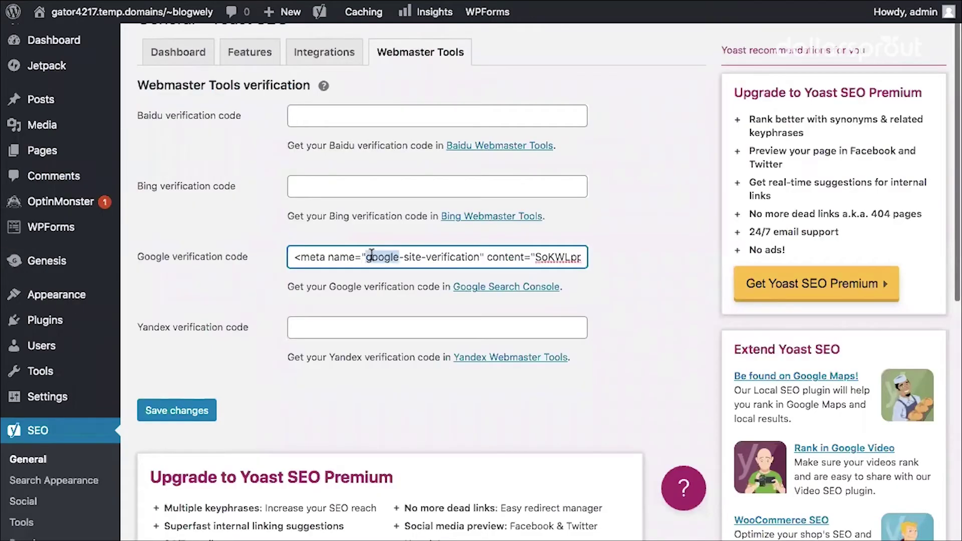
pyautogui.hotkey('ctrl', 'a')
pyautogui.press('BackSpace')
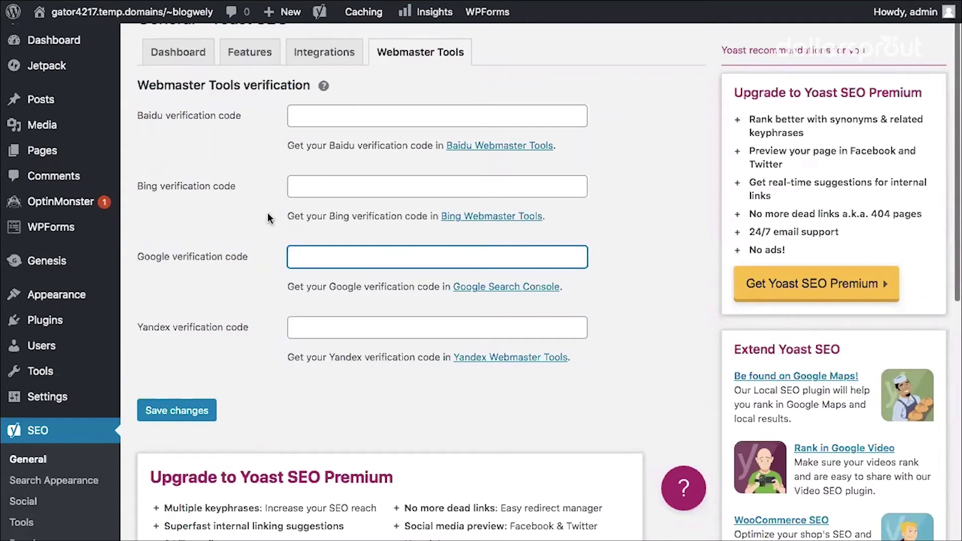
# - Open the Search Appearance settings and review the title separator, homepage title, meta description and Knowledge Graph options
pyautogui.scroll(-4, 269, 217)
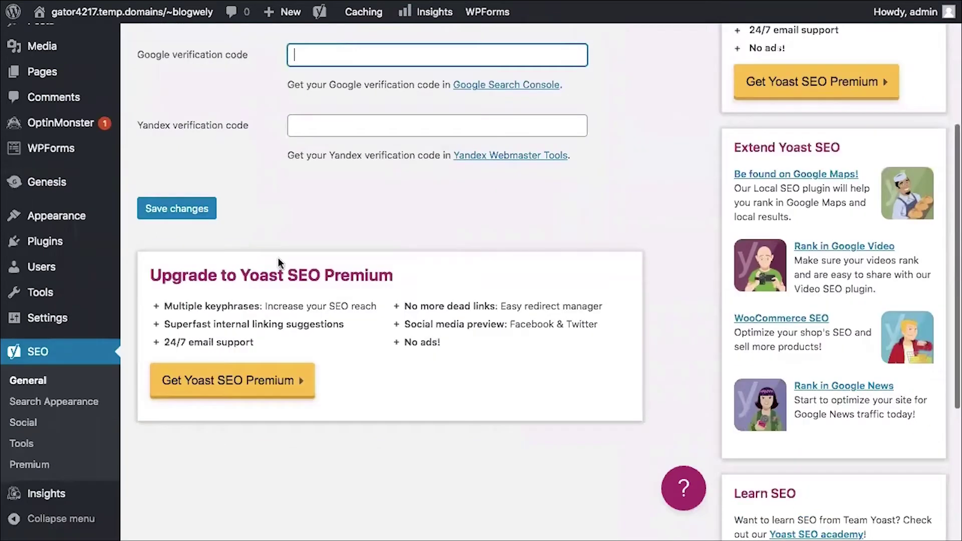
pyautogui.click(64, 404)
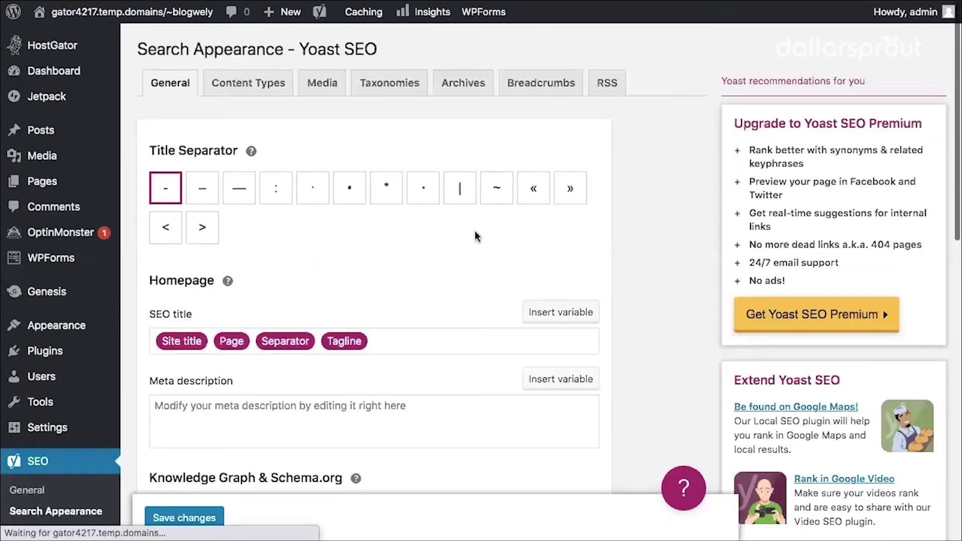
pyautogui.scroll(-1, 420, 241)
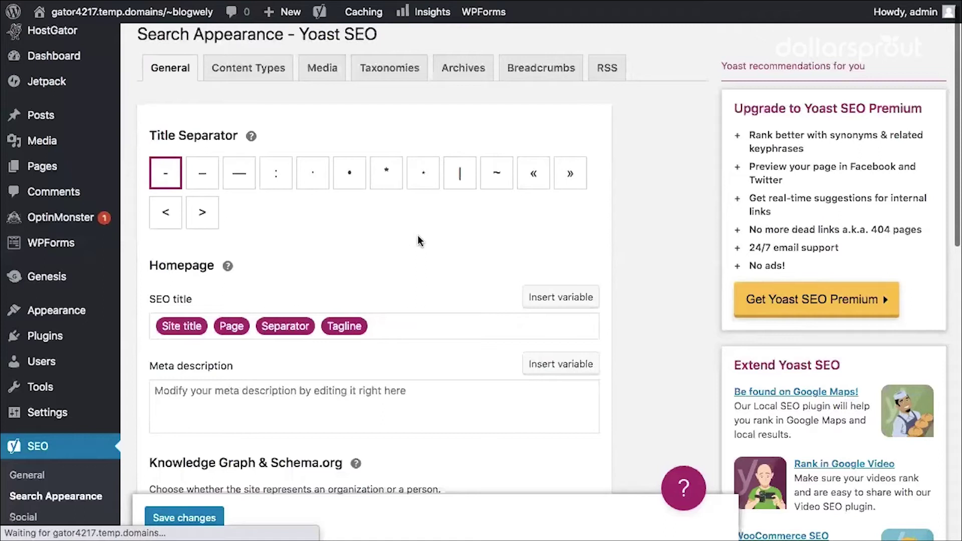
pyautogui.scroll(1, 418, 236)
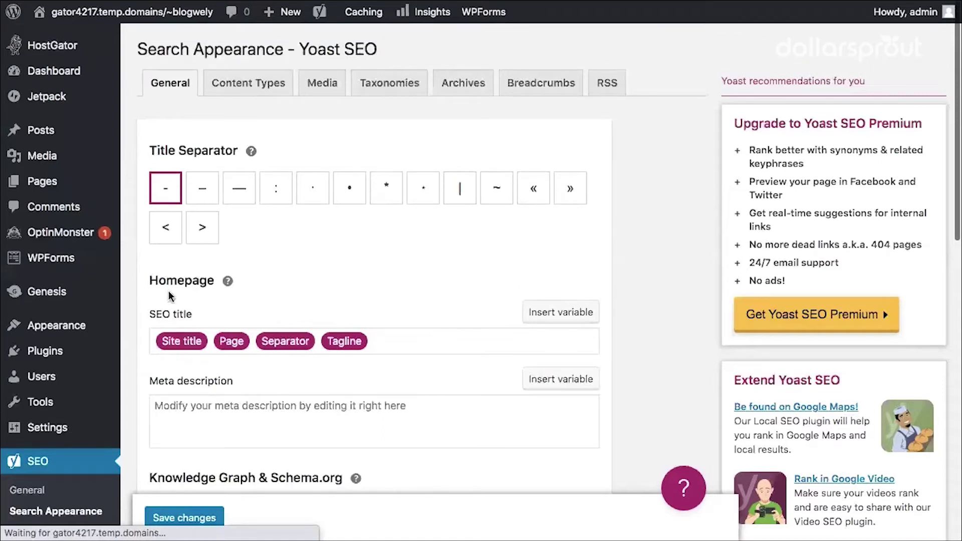
pyautogui.scroll(-2, 185, 295)
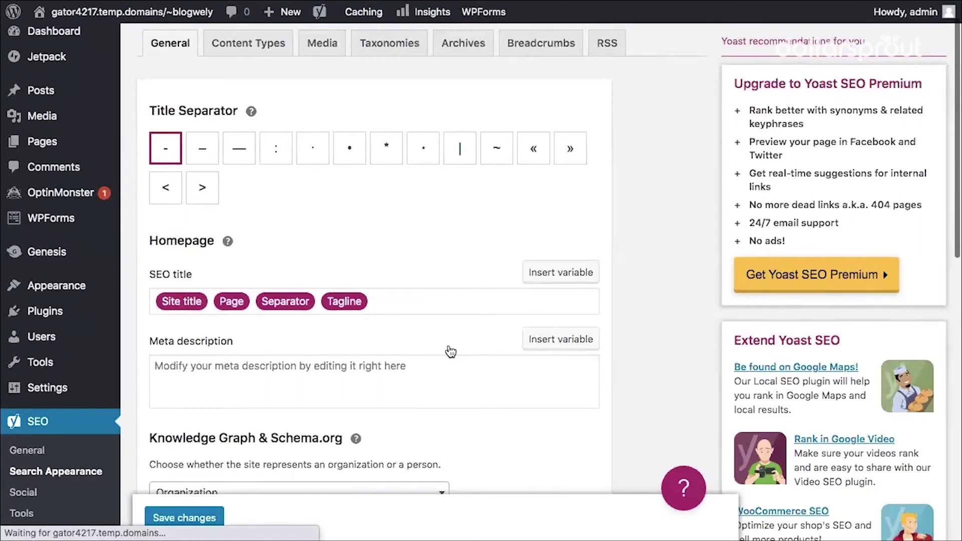
pyautogui.scroll(-5, 448, 349)
pyautogui.scroll(-1, 450, 352)
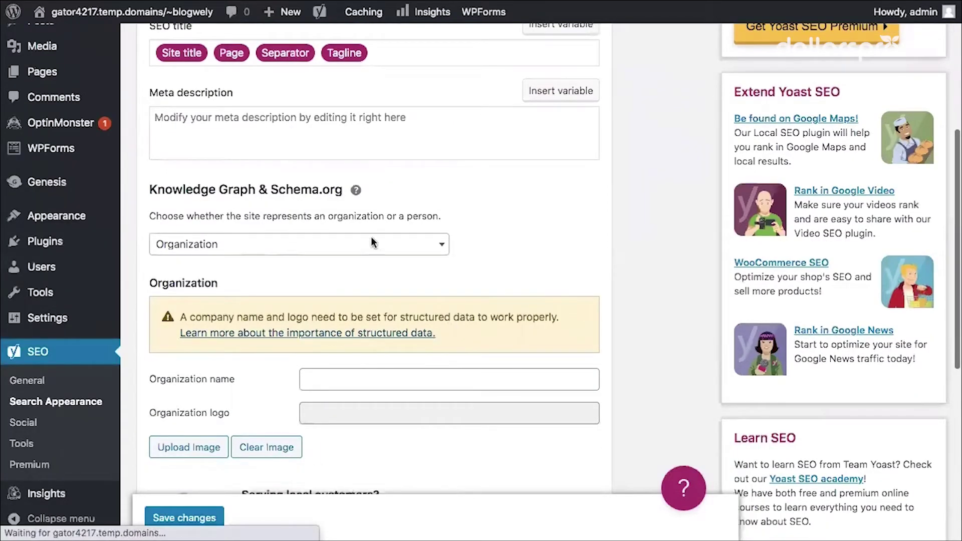
# - Enter Blog Wisely as the organization name in the Knowledge Graph & Schema.org settings
pyautogui.scroll(-2, 296, 189)
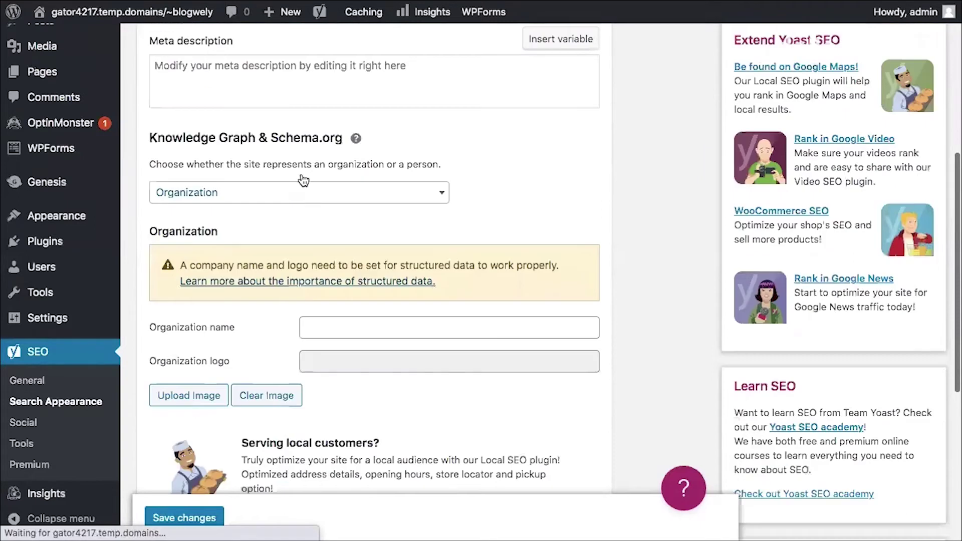
pyautogui.click(335, 323)
pyautogui.write('Blog Wisely')
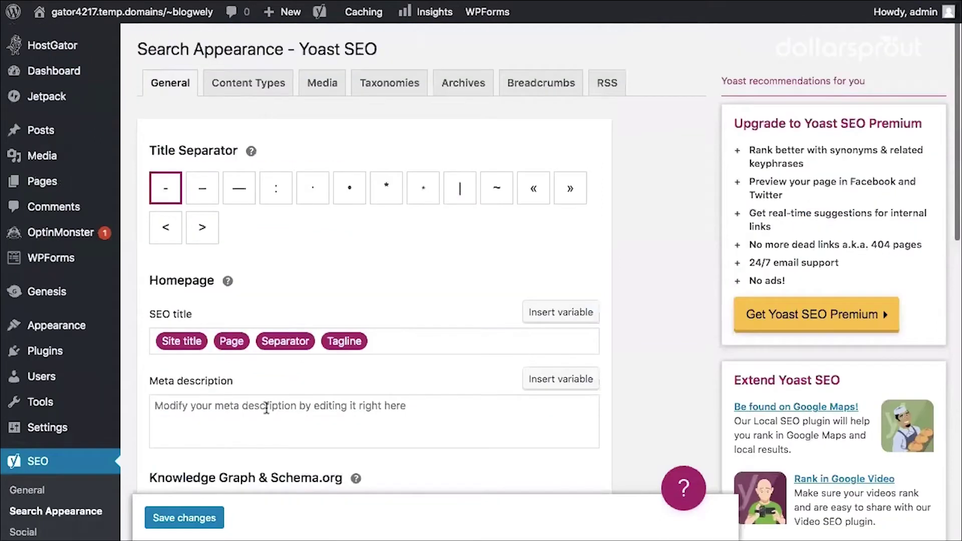
# - Open the Content Types search appearance settings and examine the Posts visibility, SEO title, meta description and schema options
pyautogui.scroll(-1, 201, 526)
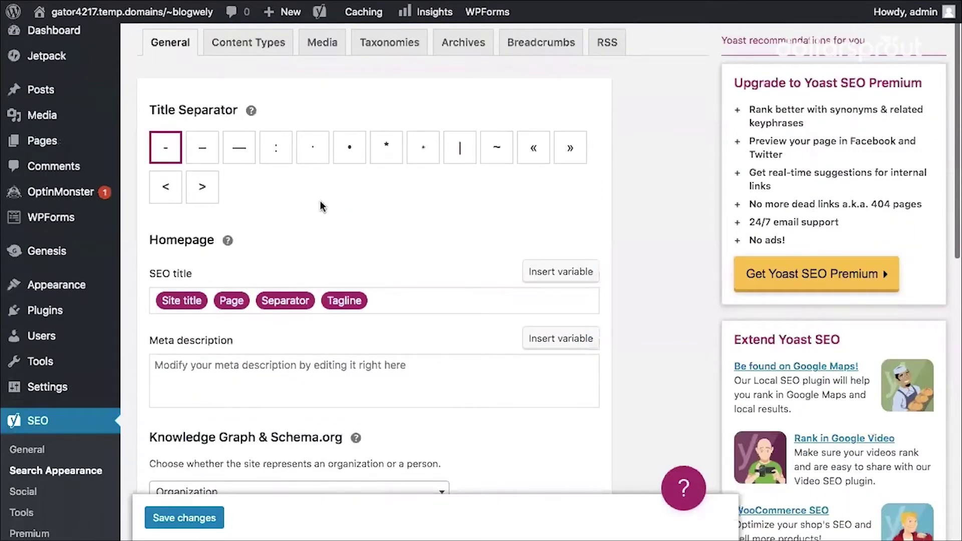
pyautogui.scroll(1, 320, 203)
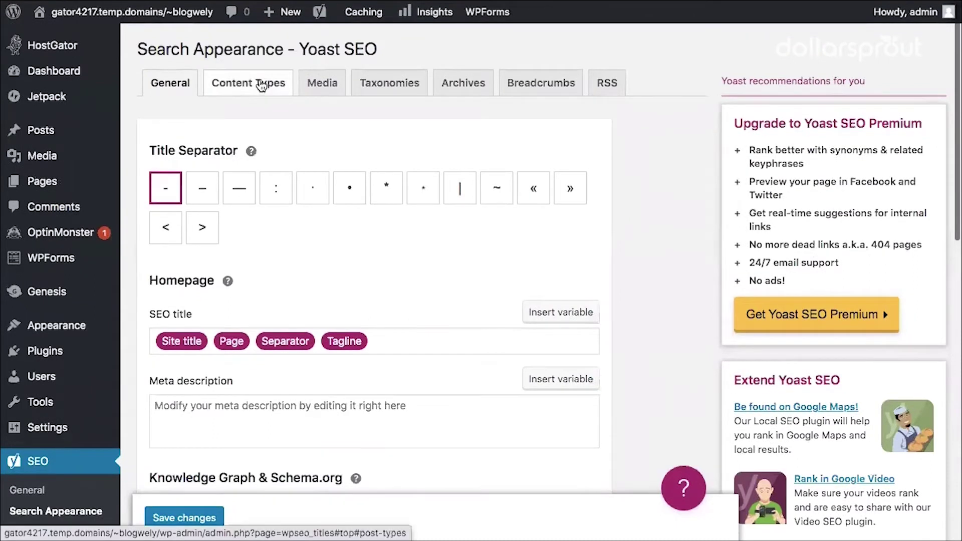
pyautogui.click(261, 86)
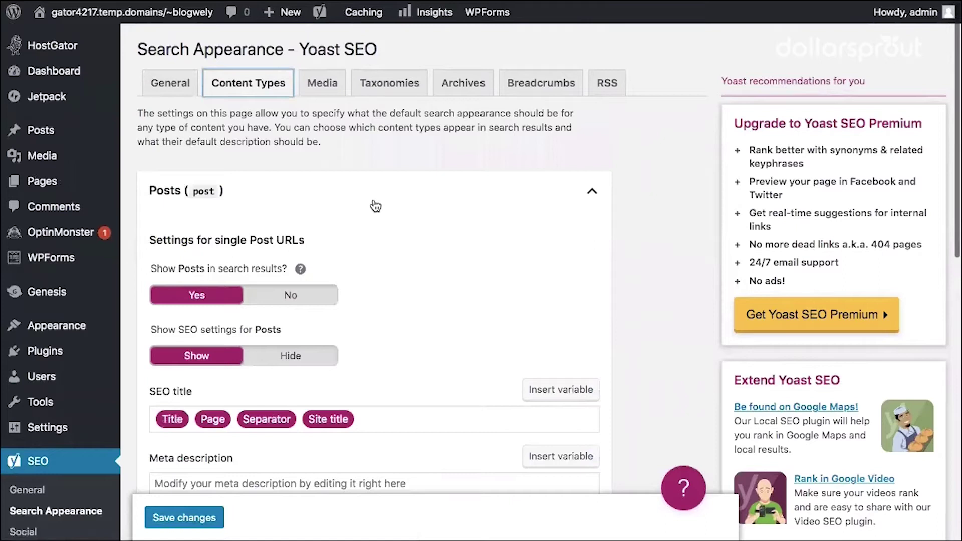
pyautogui.scroll(-1, 375, 206)
pyautogui.scroll(-1, 219, 326)
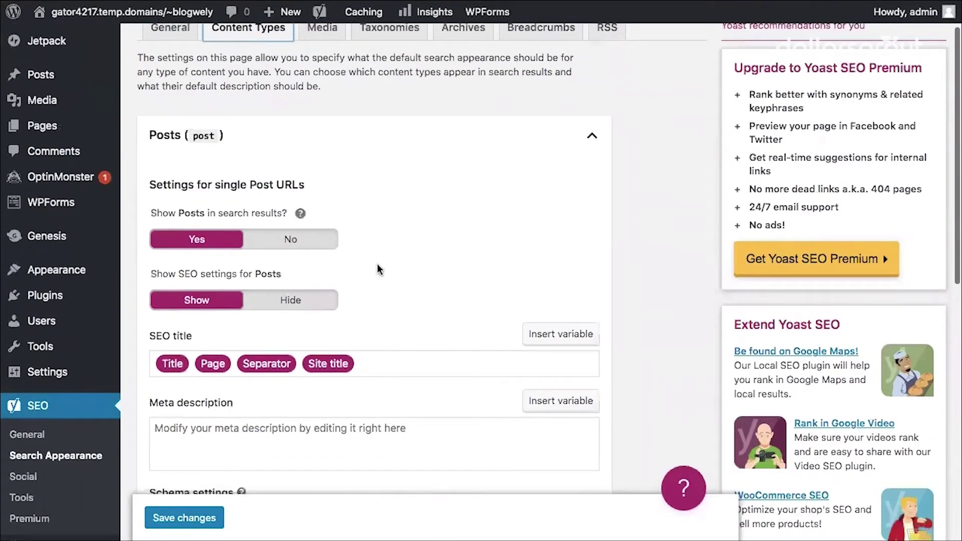
pyautogui.scroll(-1, 386, 258)
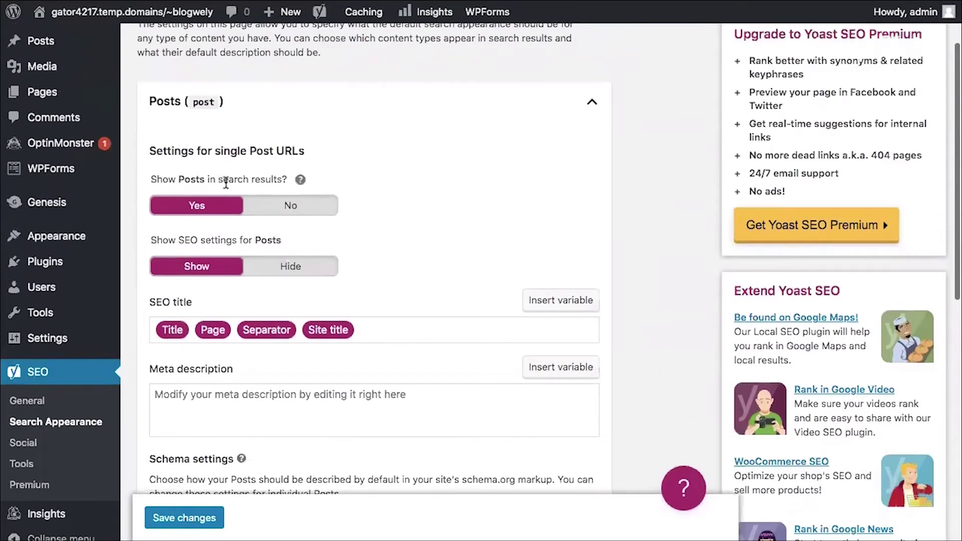
pyautogui.moveTo(176, 179); pyautogui.dragTo(258, 182)
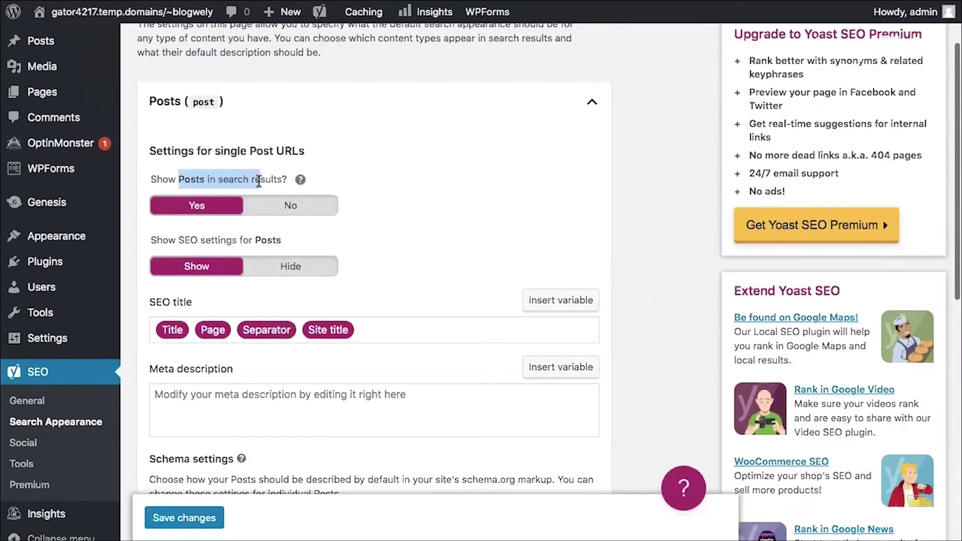
pyautogui.click(259, 181)
pyautogui.scroll(-3, 258, 182)
pyautogui.scroll(1, 258, 182)
pyautogui.moveTo(198, 146); pyautogui.dragTo(261, 144)
pyautogui.click(260, 144)
pyautogui.scroll(-1, 261, 144)
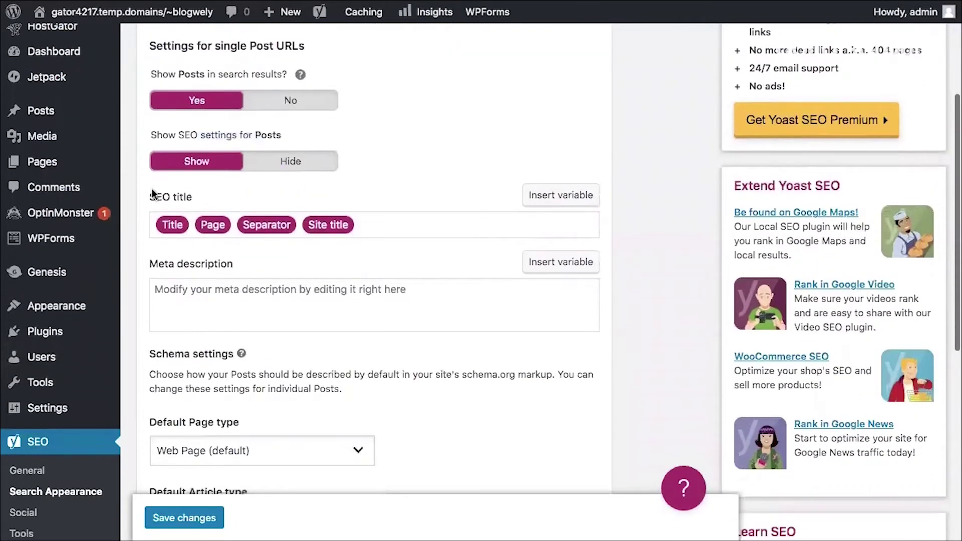
pyautogui.scroll(-2, 366, 270)
pyautogui.scroll(-3, 366, 275)
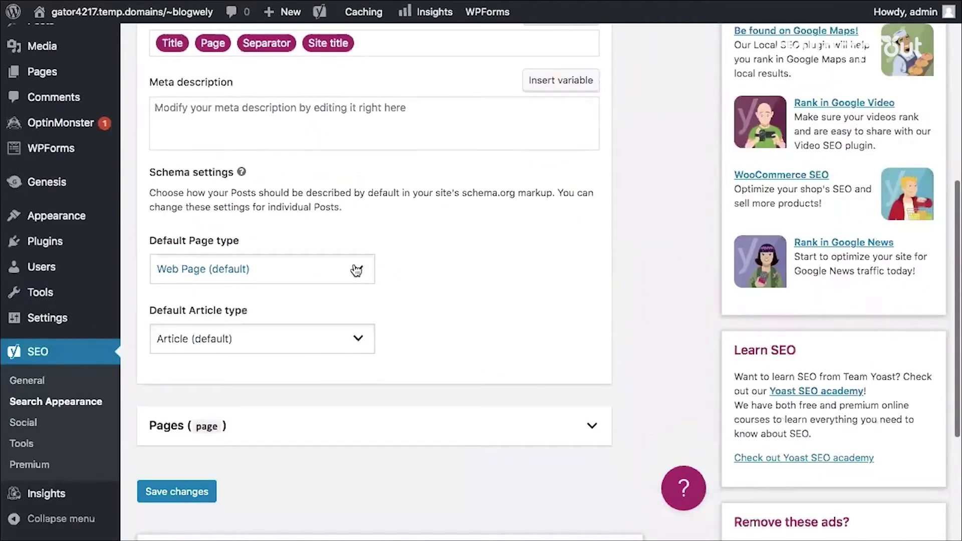
pyautogui.scroll(-1, 359, 341)
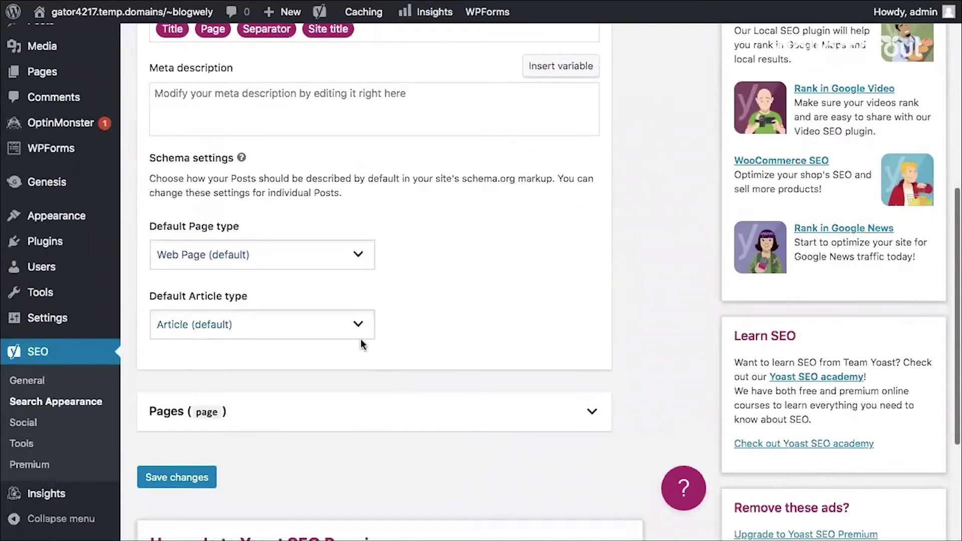
# - Expand the Pages content type and examine its search visibility, SEO title and meta description settings
pyautogui.click(376, 410)
pyautogui.scroll(-5, 376, 409)
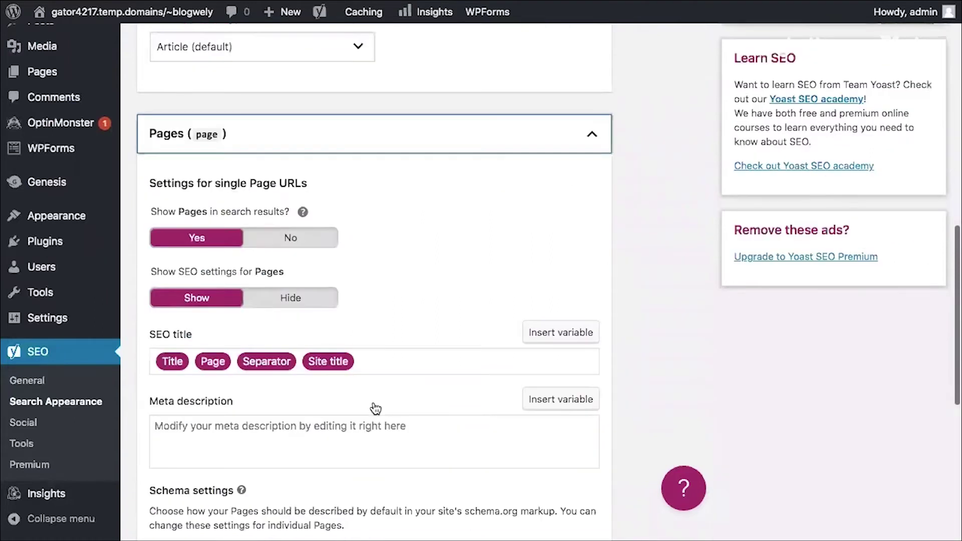
pyautogui.scroll(1, 376, 409)
pyautogui.scroll(9, 376, 409)
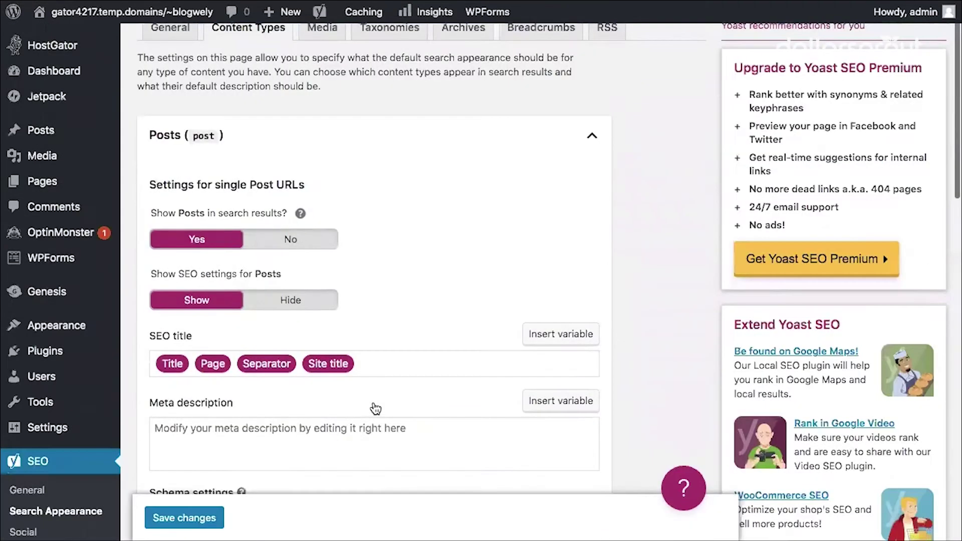
pyautogui.scroll(2, 376, 409)
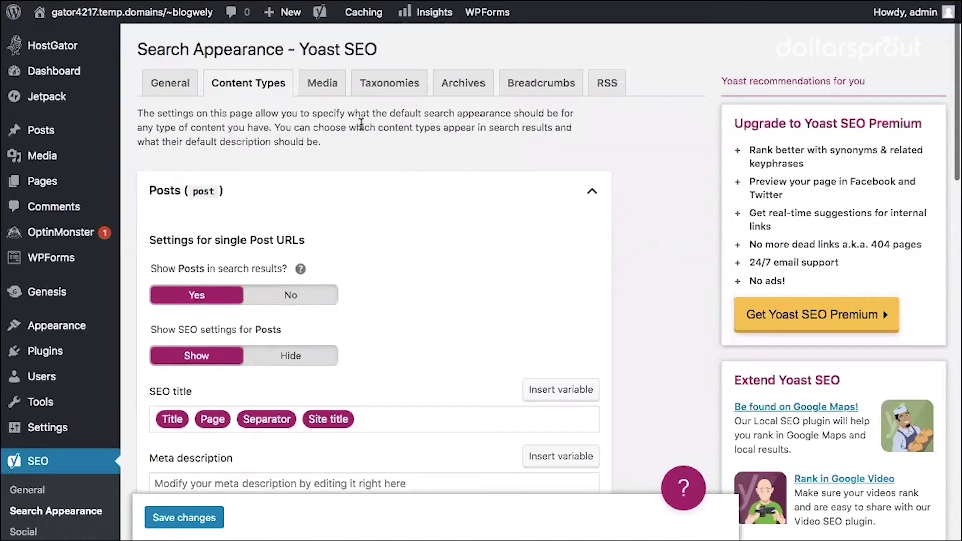
pyautogui.click(320, 83)
pyautogui.click(401, 85)
pyautogui.click(470, 82)
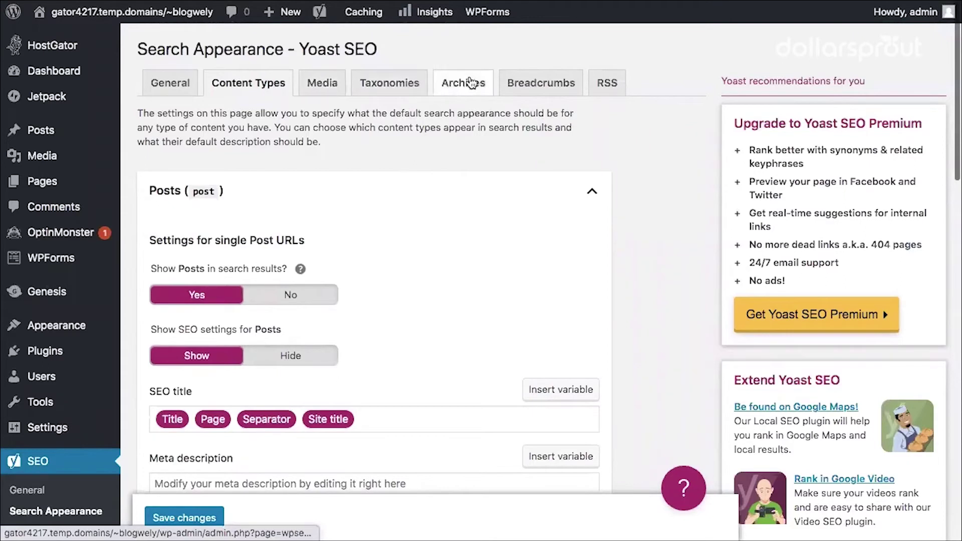
pyautogui.scroll(-2, 308, 278)
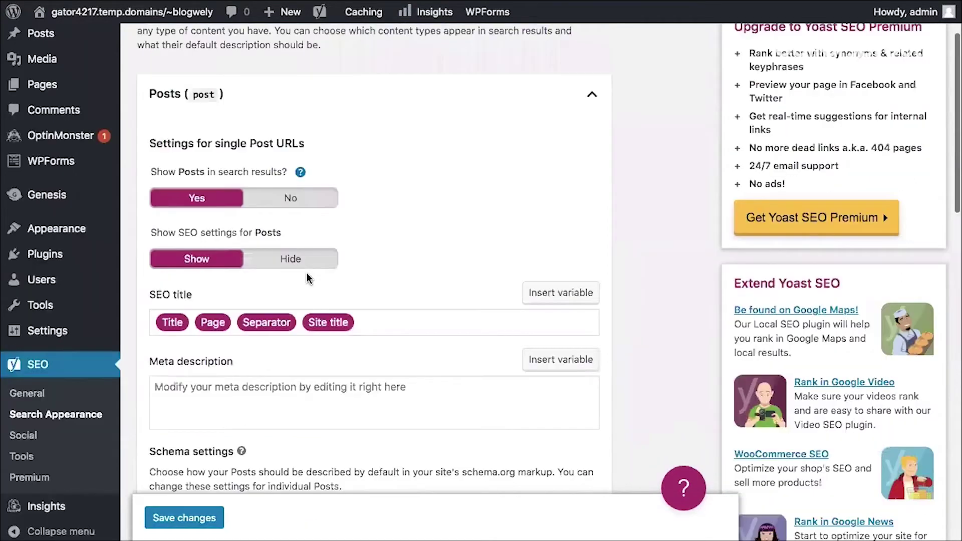
pyautogui.scroll(-2, 308, 278)
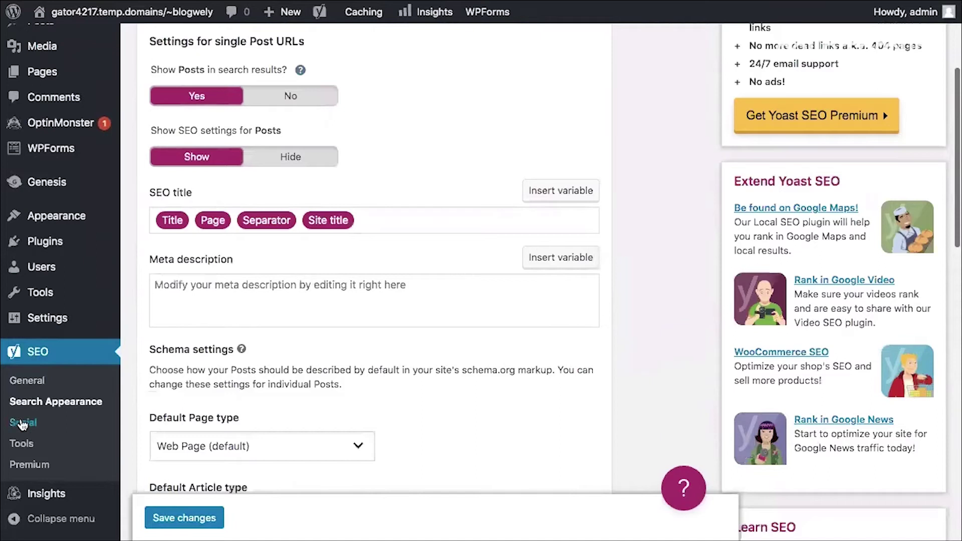
# - Open the Social settings and examine the organization profile fields and the Facebook Open Graph, frontpage and default image options
pyautogui.click(23, 424)
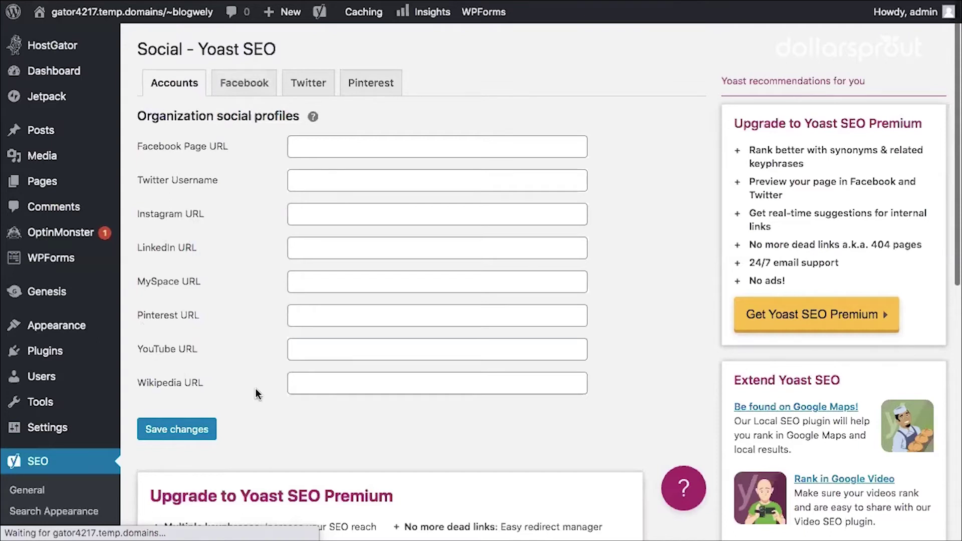
pyautogui.click(254, 82)
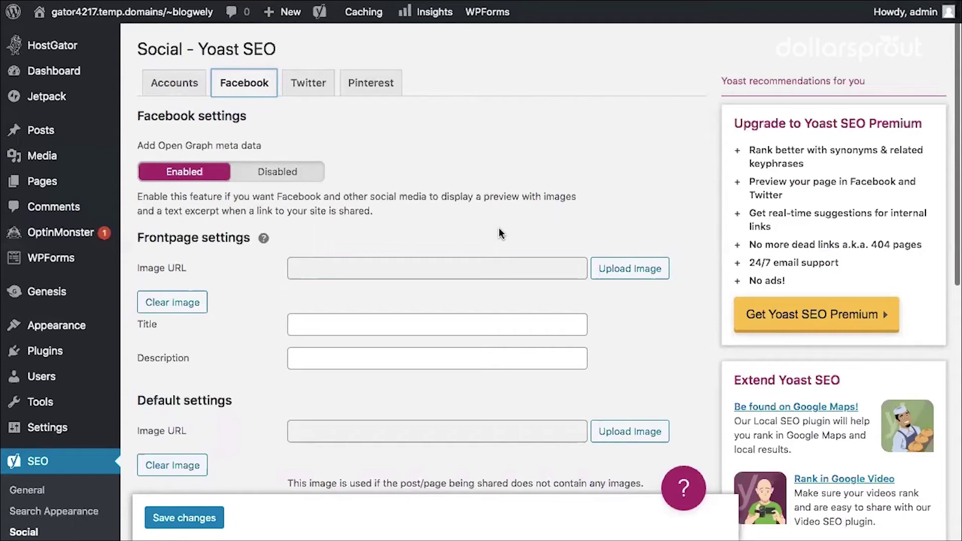
pyautogui.scroll(-3, 499, 233)
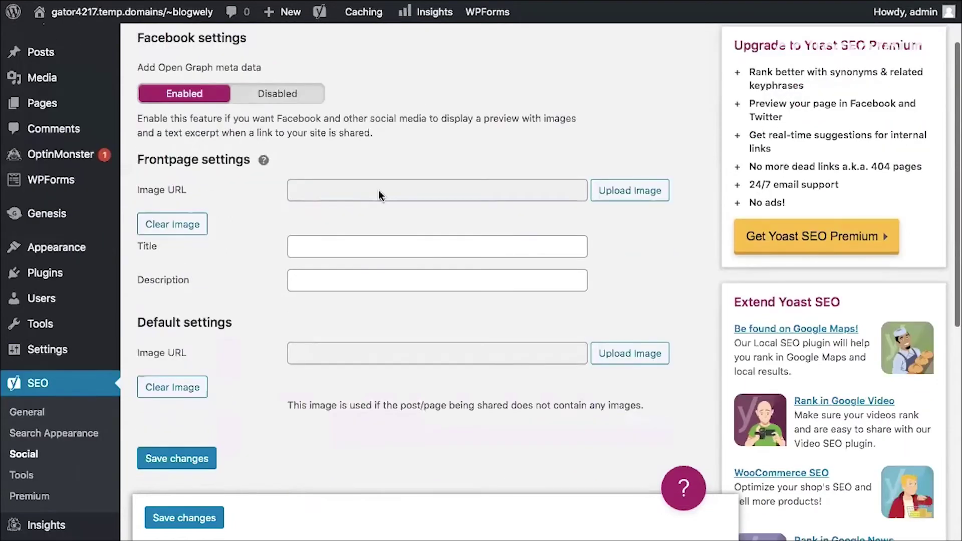
pyautogui.scroll(-1, 379, 194)
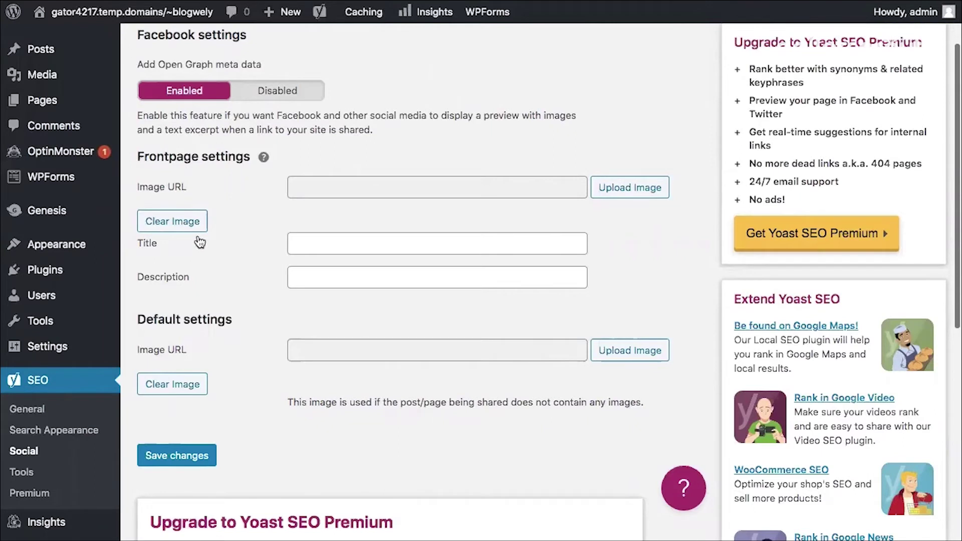
pyautogui.scroll(-2, 198, 241)
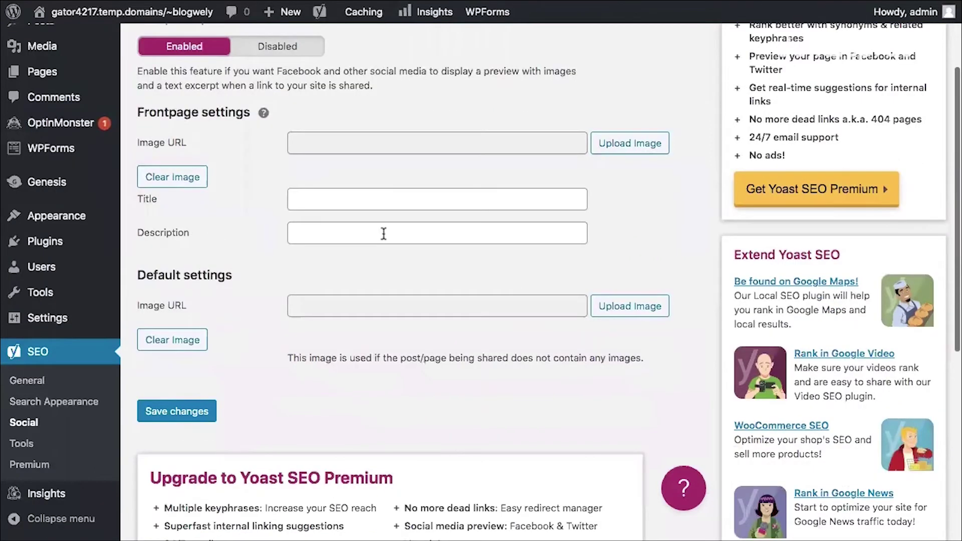
pyautogui.scroll(-2, 366, 245)
pyautogui.scroll(8, 325, 256)
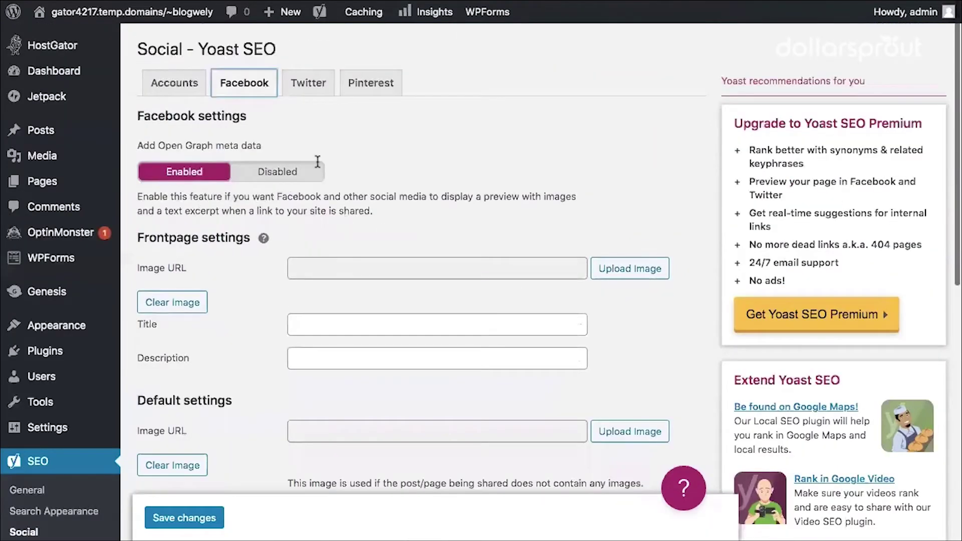
pyautogui.scroll(-1, 318, 162)
# - Examine the Twitter card meta data setting and the available default card types
pyautogui.click(303, 85)
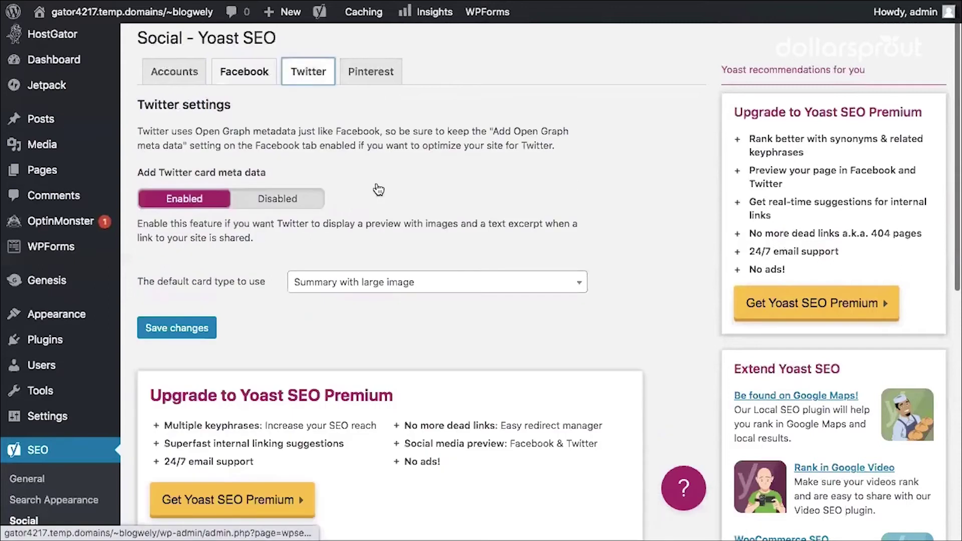
pyautogui.click(573, 282)
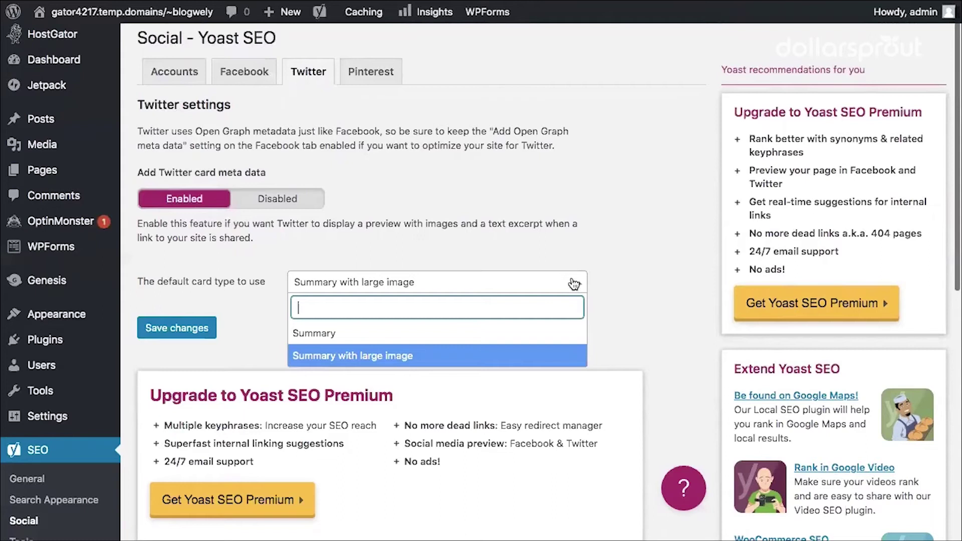
pyautogui.click(573, 282)
pyautogui.scroll(1, 394, 98)
# - Open the Pinterest social settings and read the site confirmation instructions
pyautogui.click(384, 93)
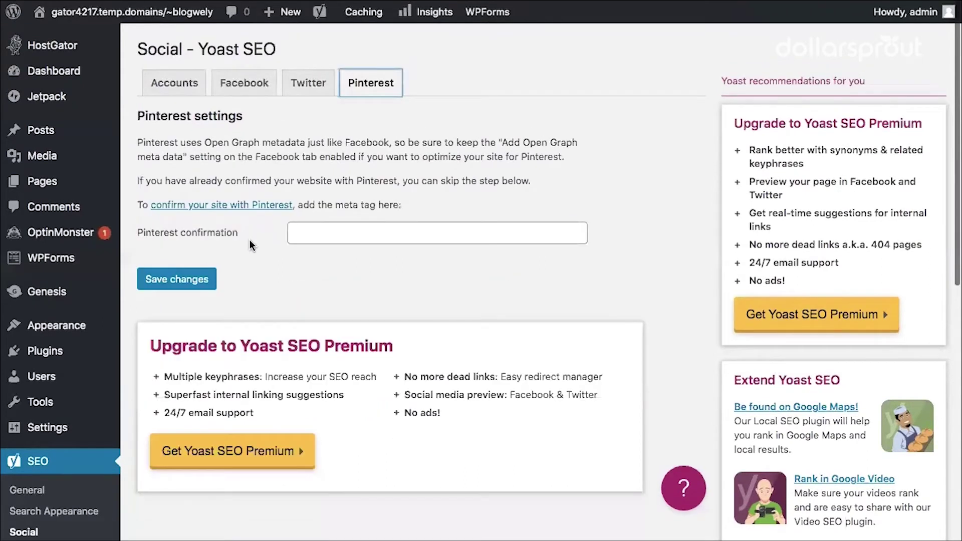
pyautogui.scroll(1, 249, 240)
pyautogui.scroll(-1, 249, 239)
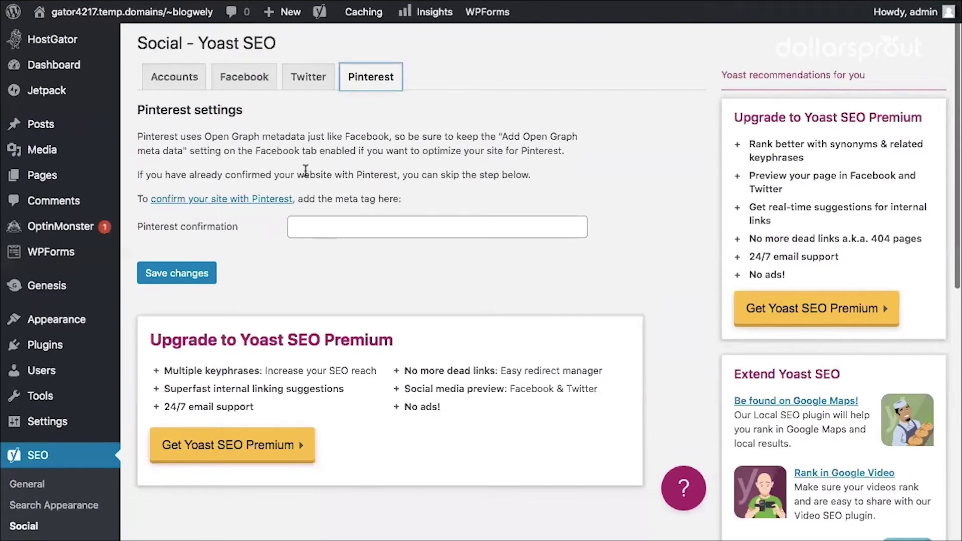
# - Follow the confirmation link to Pinterest, start claiming the website and copy the HTML verification tag
pyautogui.click(230, 193)
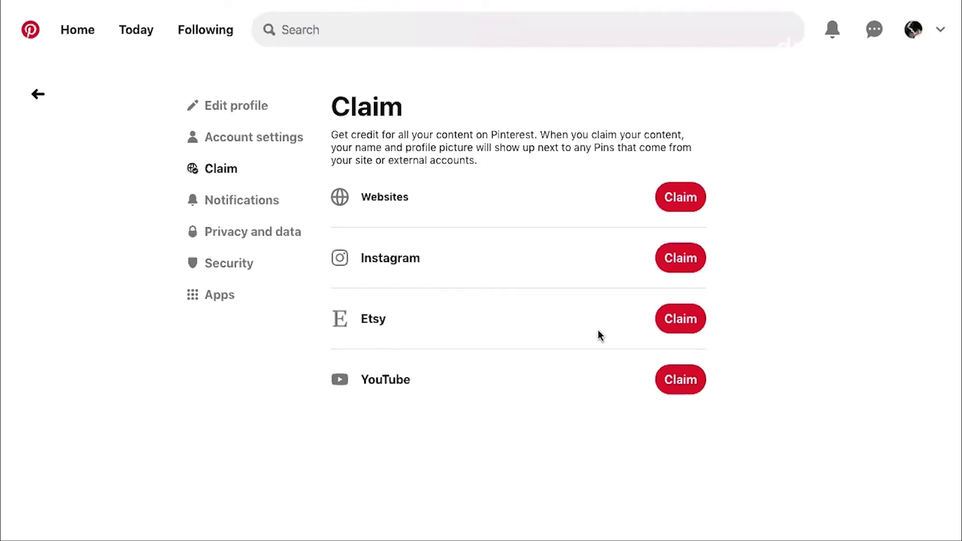
pyautogui.click(671, 196)
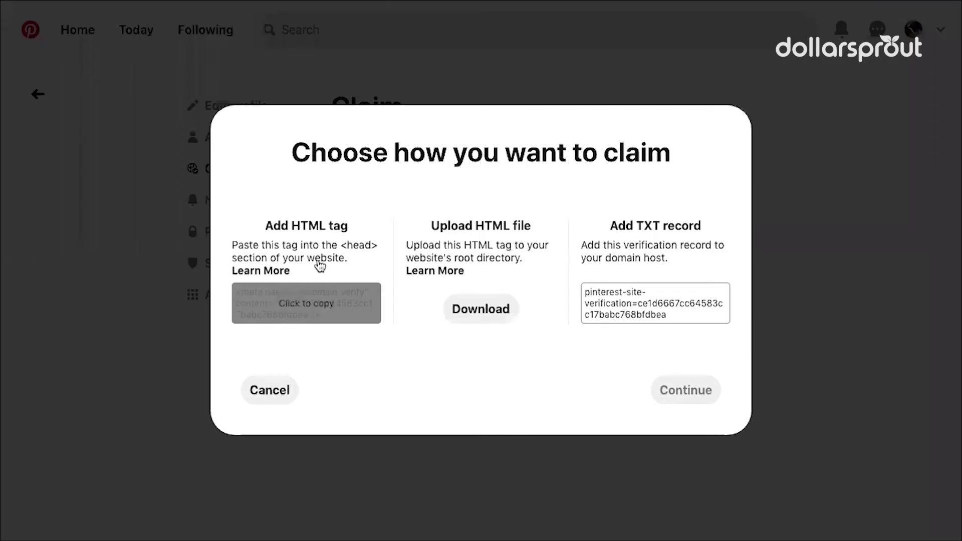
pyautogui.click(291, 286)
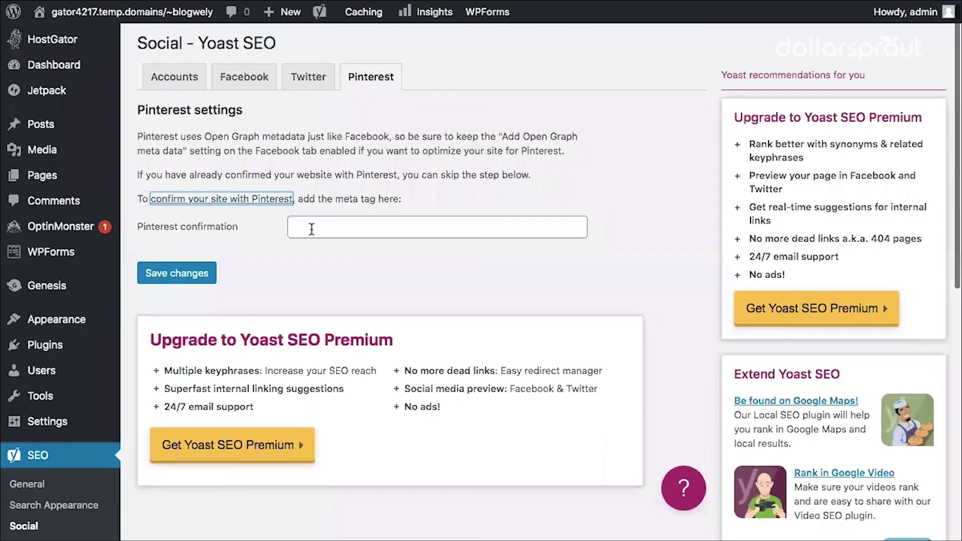
# - Paste the copied verification meta tag as the Pinterest confirmation in the Yoast SEO Social settings
pyautogui.click(322, 224)
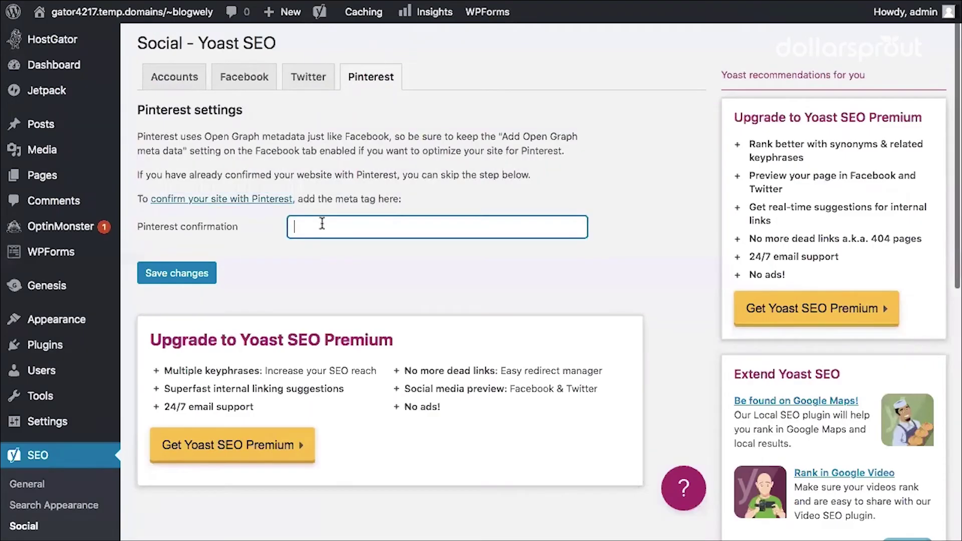
pyautogui.write('<meta name="p:domain_verify" content="ce1d6667cc64583cc17babc768bfdbea"/>')
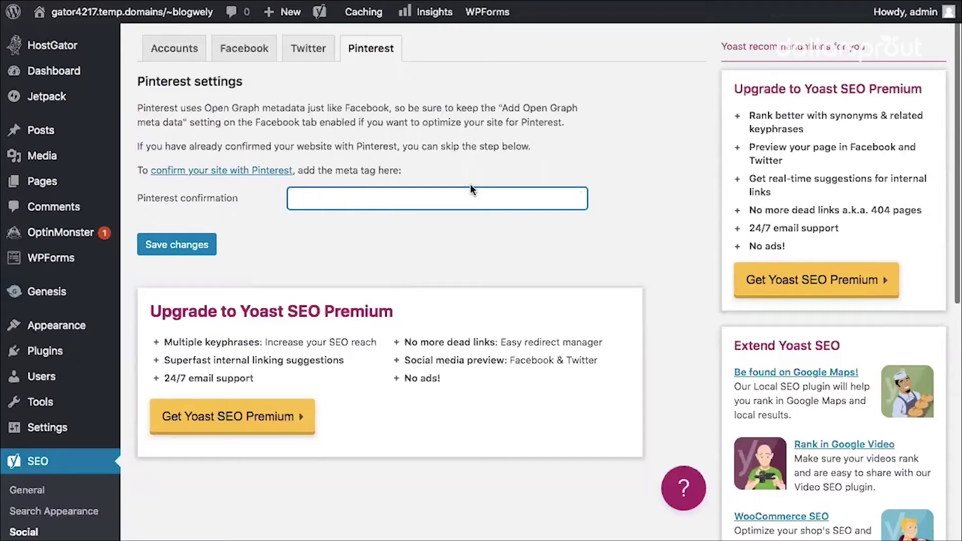
pyautogui.scroll(1, 235, 137)
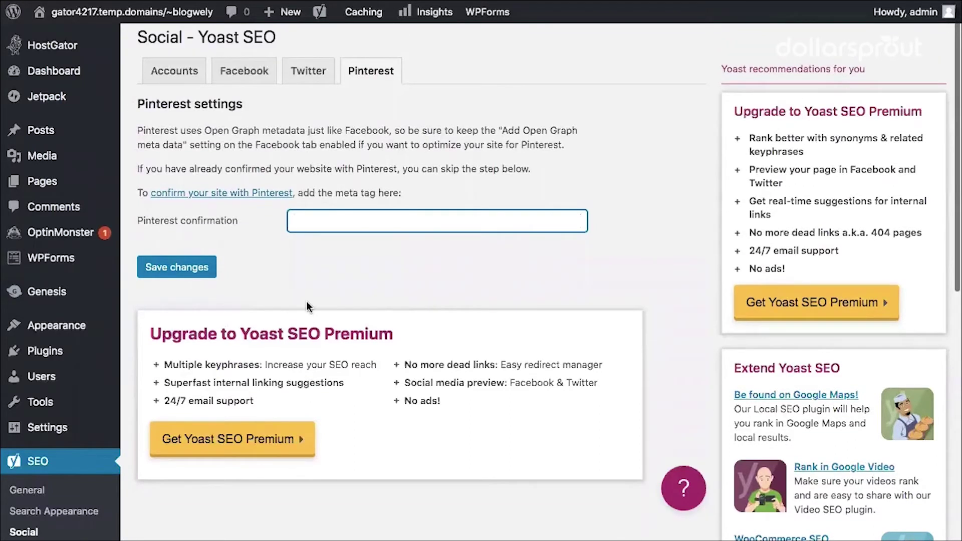
pyautogui.scroll(1, 302, 301)
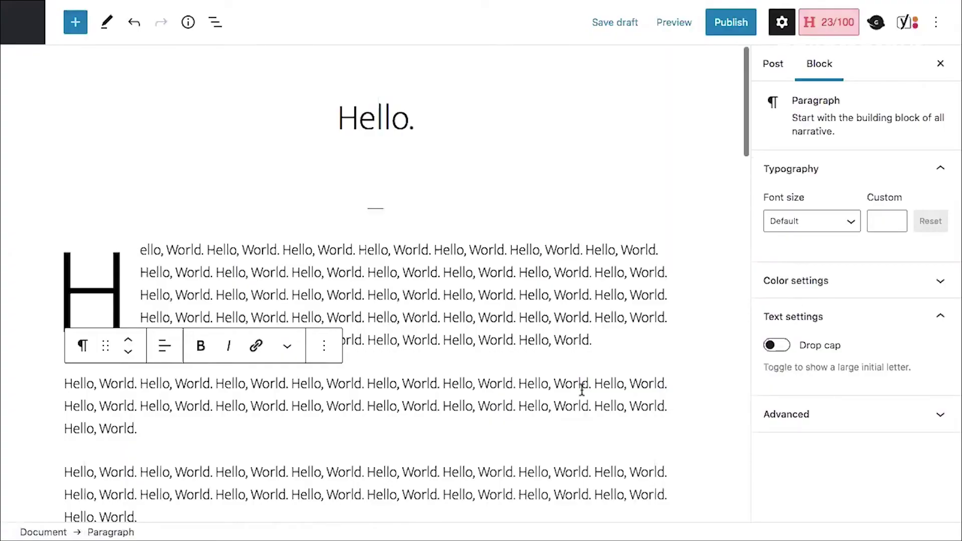
# - Find the Yoast SEO section below the post content and examine its focus keyphrase field and Google preview
pyautogui.scroll(-10, 582, 390)
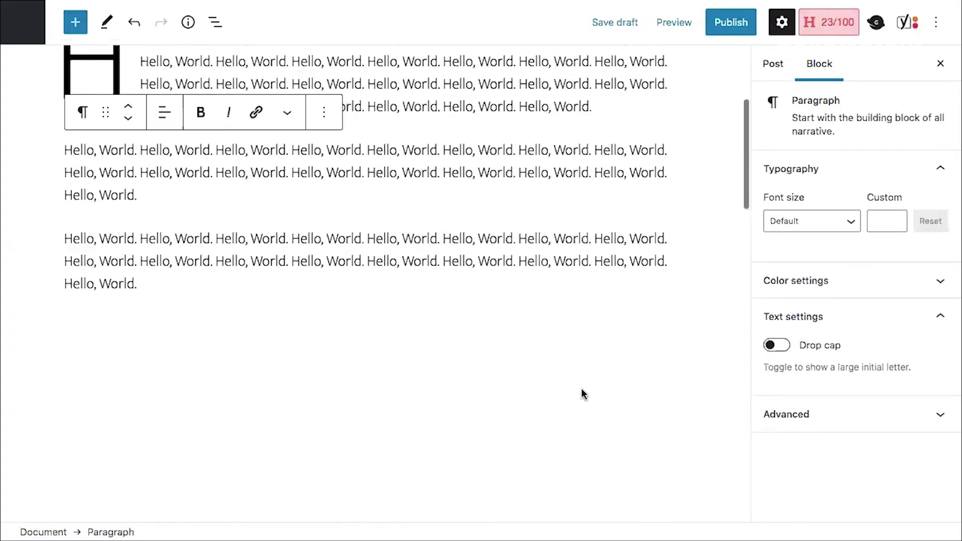
pyautogui.scroll(-1, 581, 390)
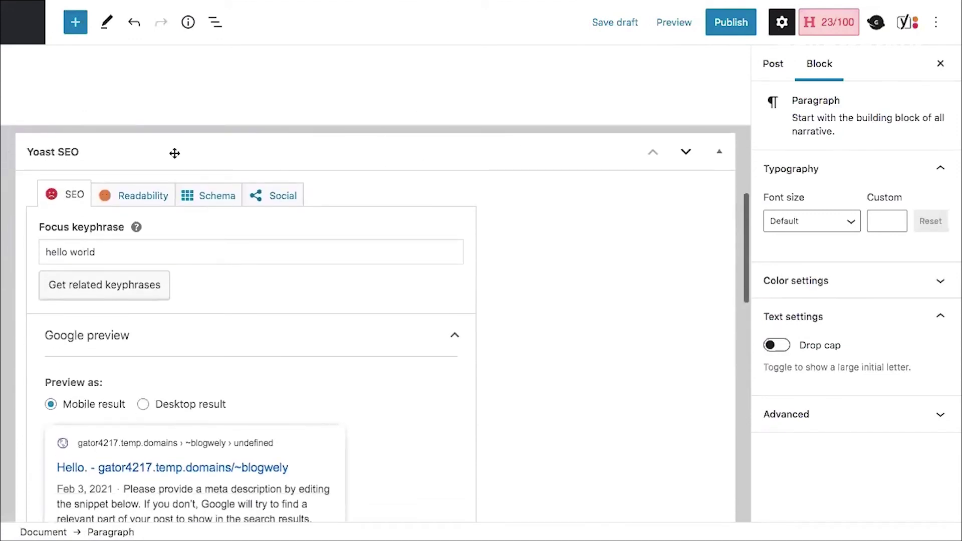
pyautogui.scroll(-1, 272, 155)
pyautogui.scroll(-1, 421, 253)
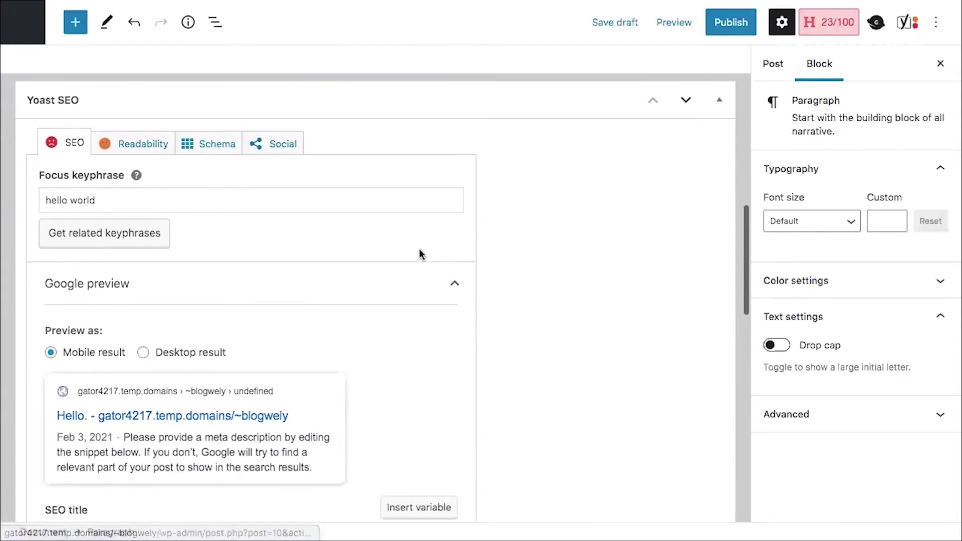
pyautogui.click(140, 191)
pyautogui.hotkey('ctrl', 'a')
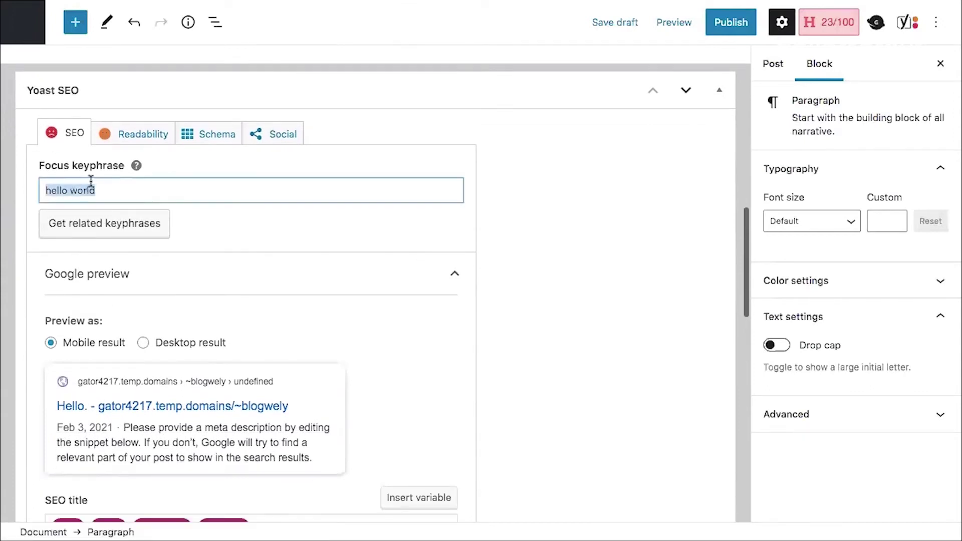
pyautogui.click(109, 188)
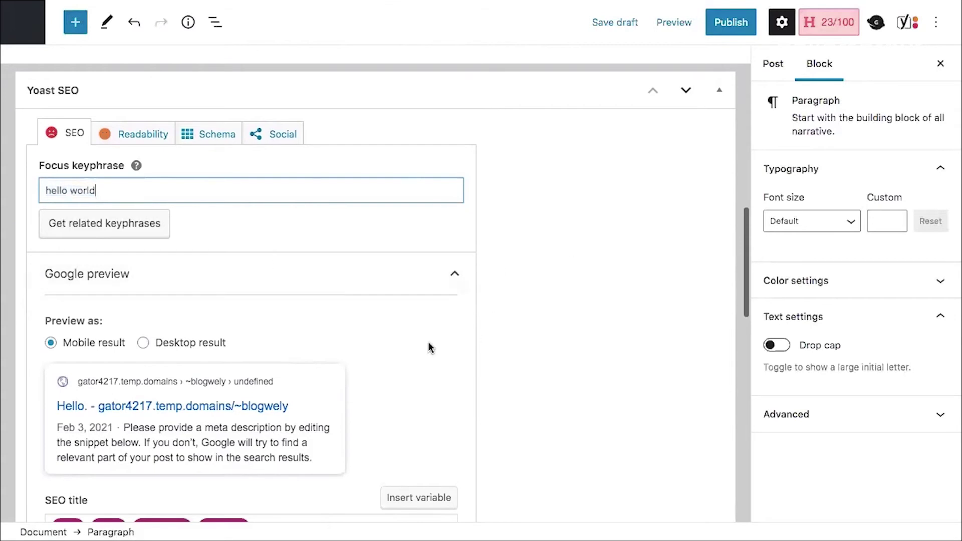
pyautogui.scroll(-1, 537, 277)
pyautogui.scroll(-3, 536, 278)
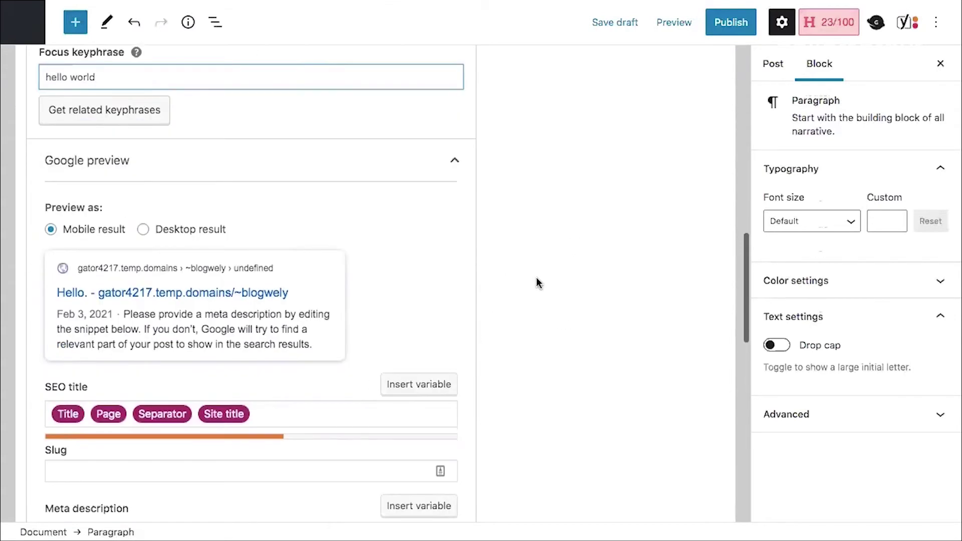
pyautogui.scroll(2, 536, 278)
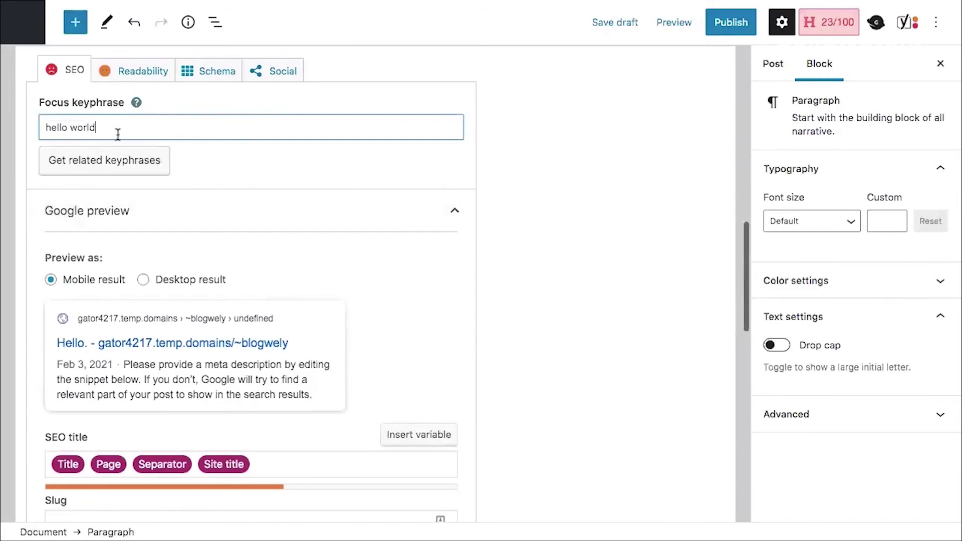
# - Collapse and re-expand the SEO analysis section to look over its analysis results
pyautogui.scroll(-7, 374, 229)
pyautogui.scroll(-2, 373, 228)
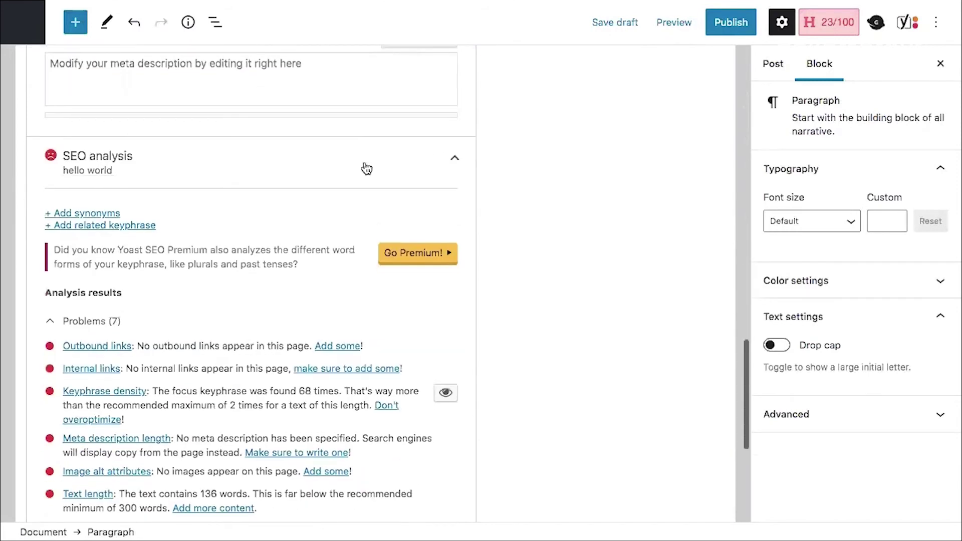
pyautogui.click(454, 155)
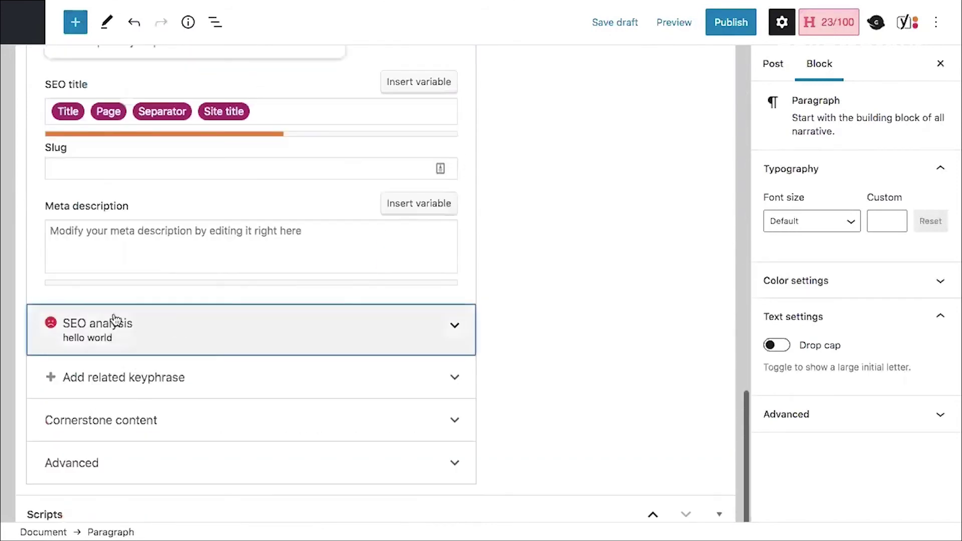
pyautogui.click(422, 330)
pyautogui.scroll(-4, 421, 329)
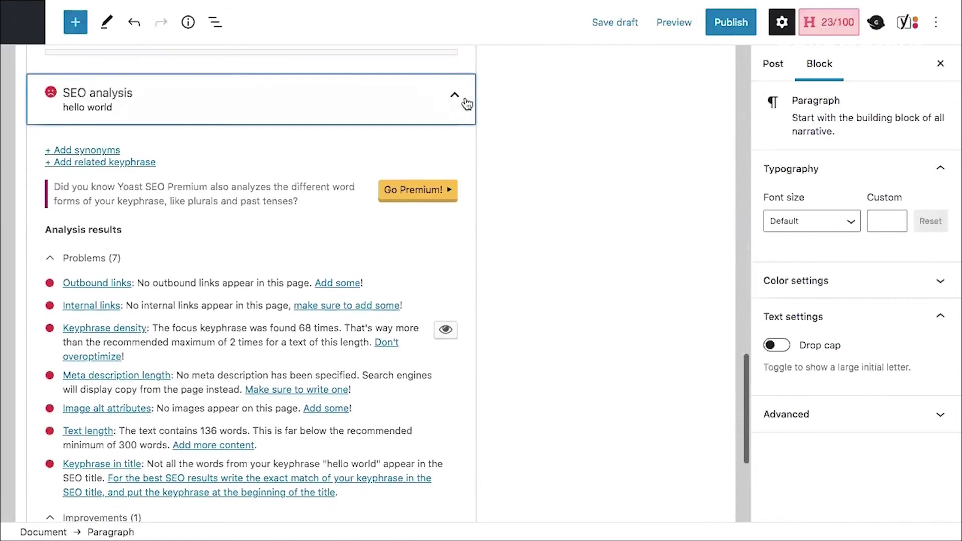
pyautogui.scroll(-1, 300, 189)
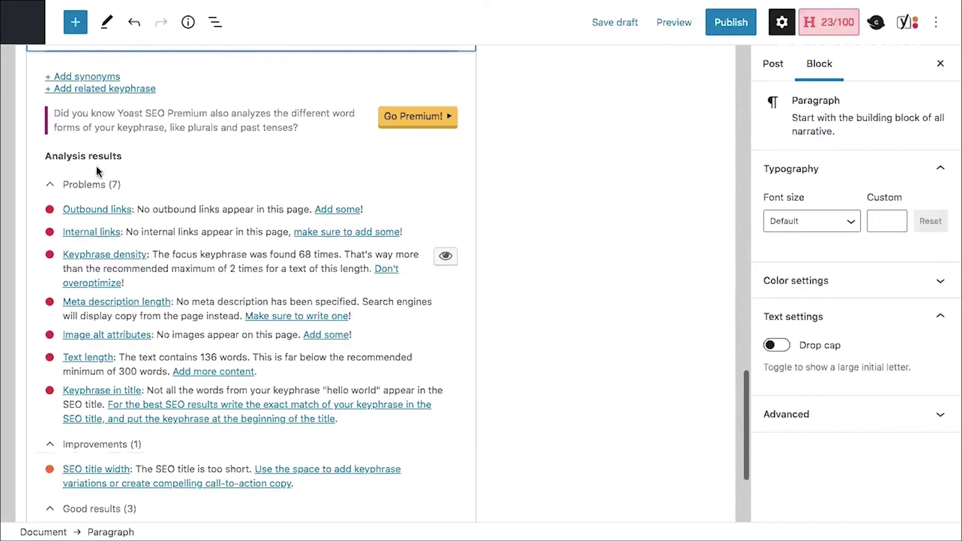
pyautogui.scroll(-1, 210, 206)
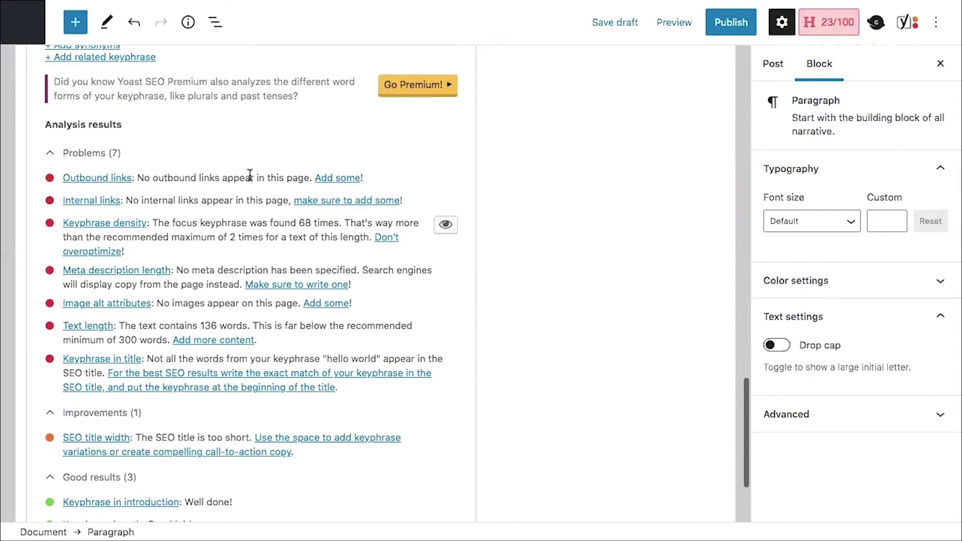
# - Read the SEO analysis feedback on outbound links, internal links, keyphrase density and meta description length, through to the good results
pyautogui.moveTo(137, 178); pyautogui.dragTo(267, 181)
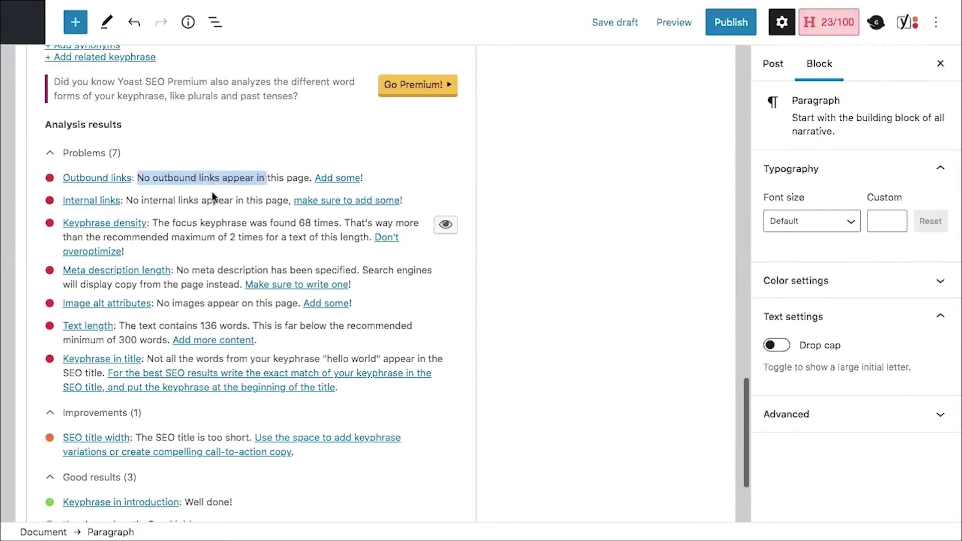
pyautogui.click(193, 199)
pyautogui.moveTo(133, 199); pyautogui.dragTo(262, 197)
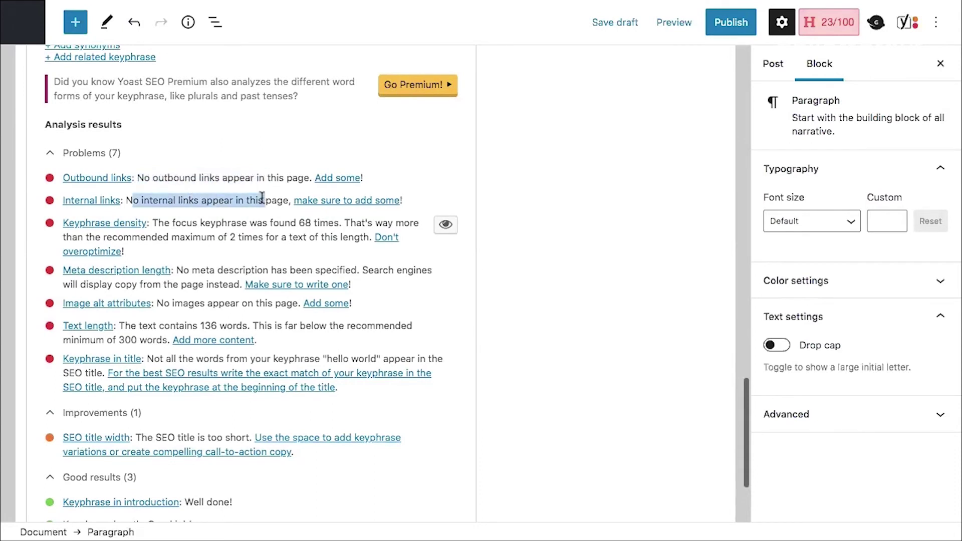
pyautogui.moveTo(186, 222); pyautogui.dragTo(279, 236)
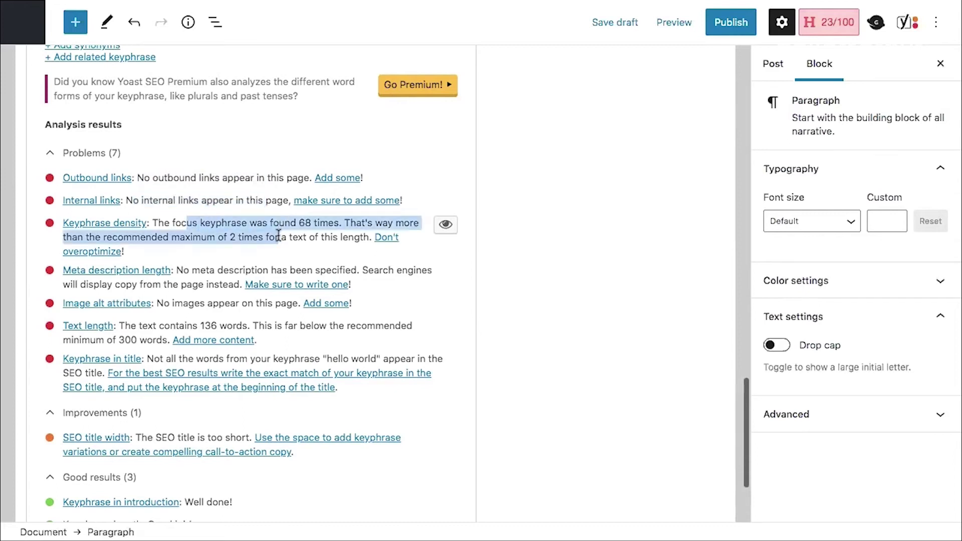
pyautogui.click(279, 235)
pyautogui.moveTo(278, 236); pyautogui.dragTo(155, 223)
pyautogui.moveTo(201, 270); pyautogui.dragTo(208, 280)
pyautogui.scroll(5, 208, 280)
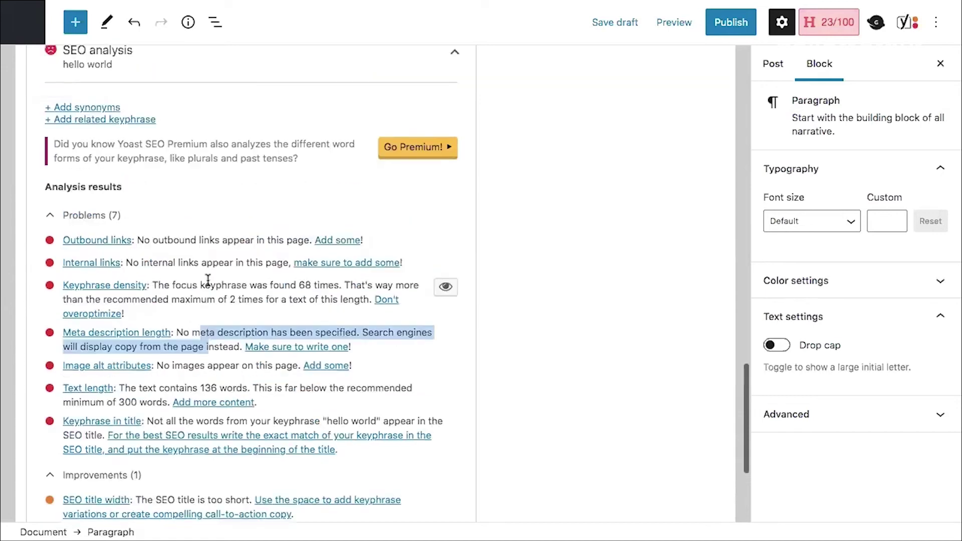
pyautogui.scroll(-8, 207, 280)
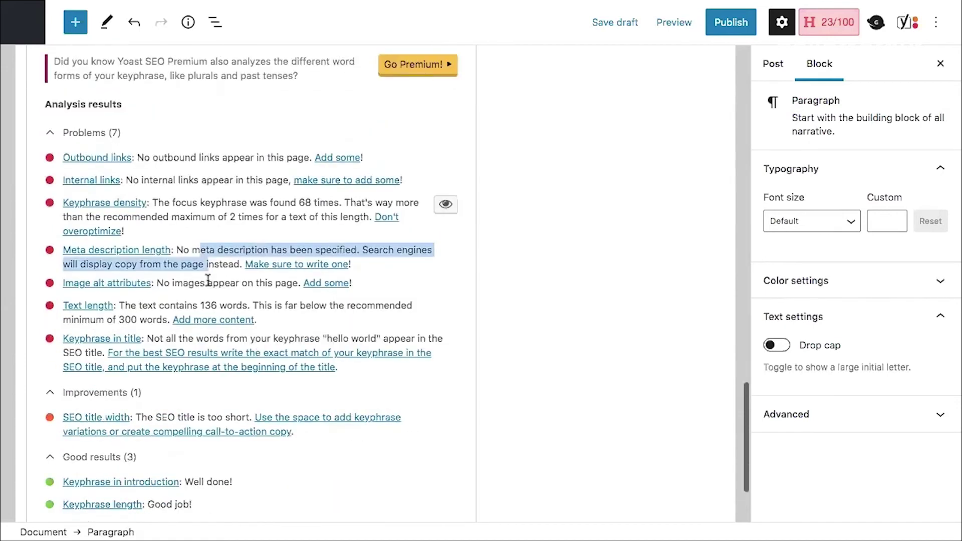
pyautogui.scroll(-3, 207, 280)
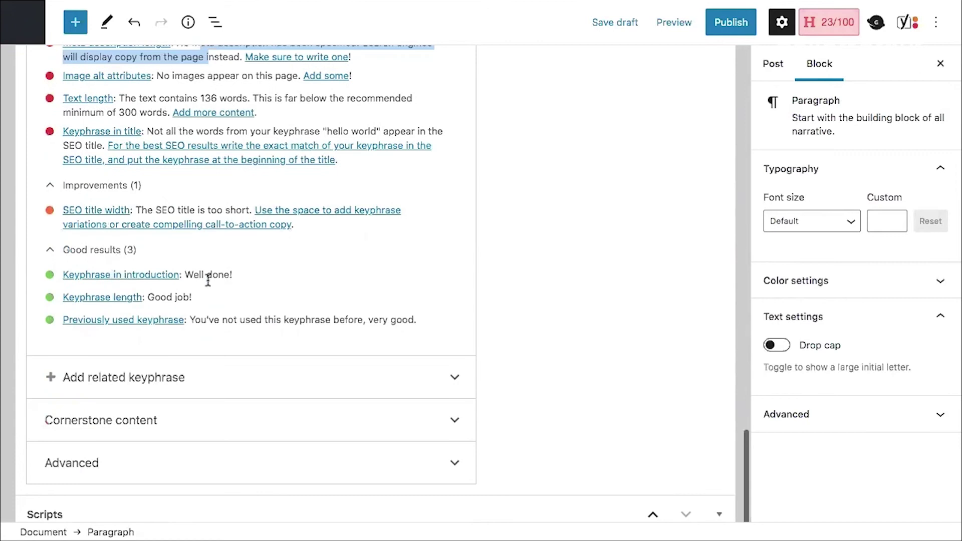
# - Check the cornerstone content option and open the post's advanced SEO settings
pyautogui.click(457, 421)
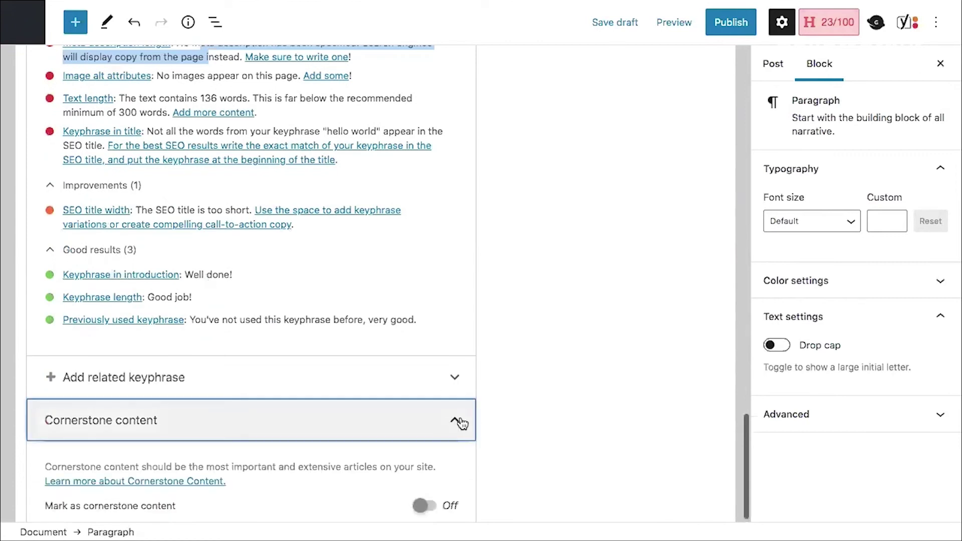
pyautogui.scroll(-3, 365, 315)
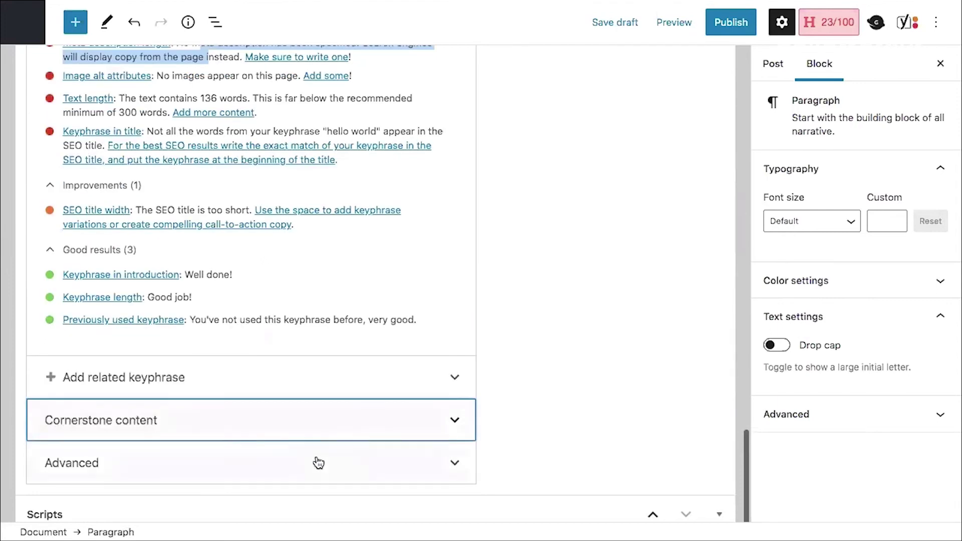
pyautogui.click(367, 453)
pyautogui.scroll(-5, 367, 450)
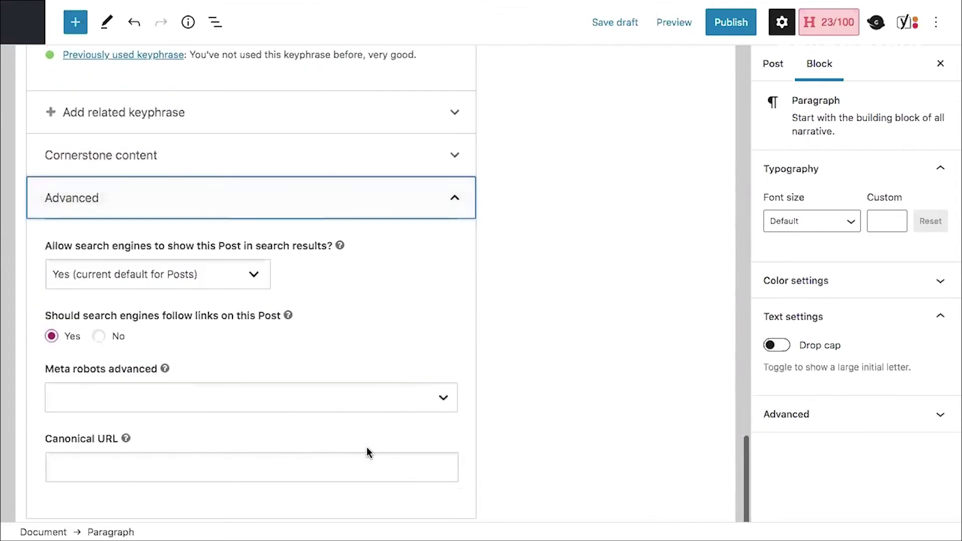
pyautogui.scroll(-1, 368, 448)
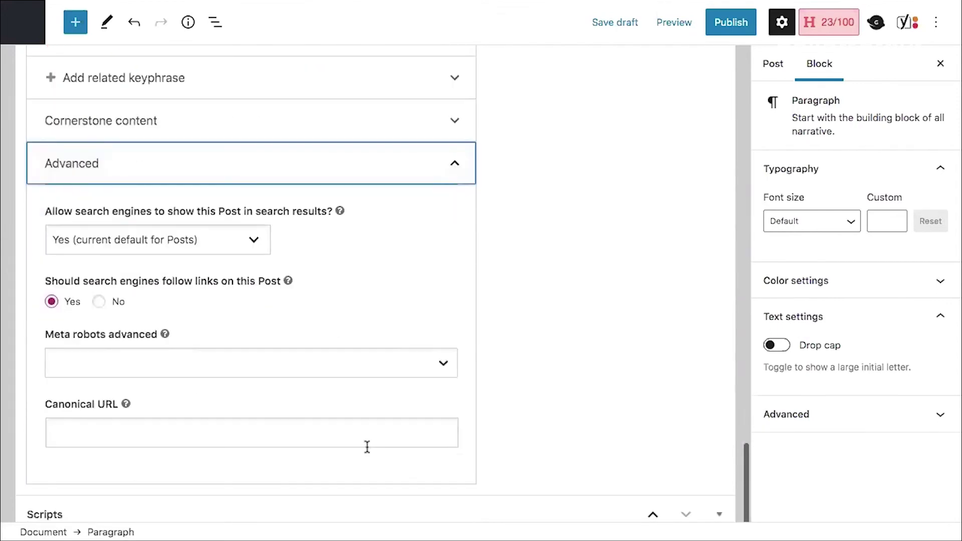
# - Review the choices for allowing search engines to show this post, leave the default selected and collapse the advanced settings
pyautogui.click(255, 246)
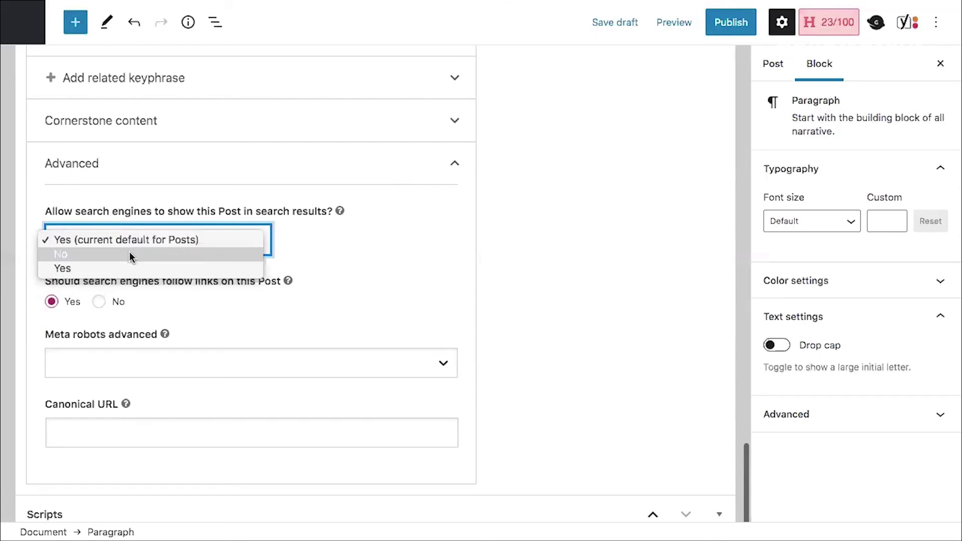
pyautogui.click(374, 250)
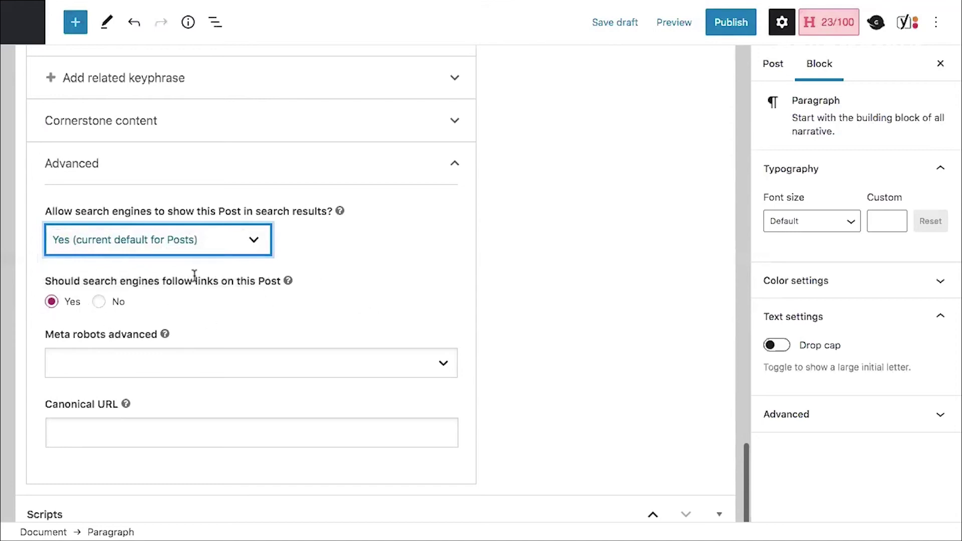
pyautogui.hotkey('shift', 'Tab')
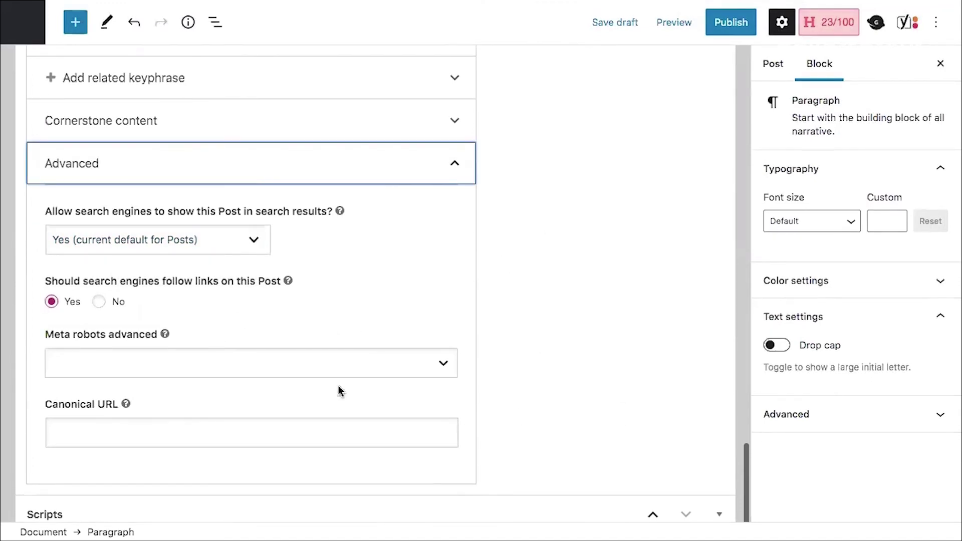
pyautogui.scroll(1, 451, 278)
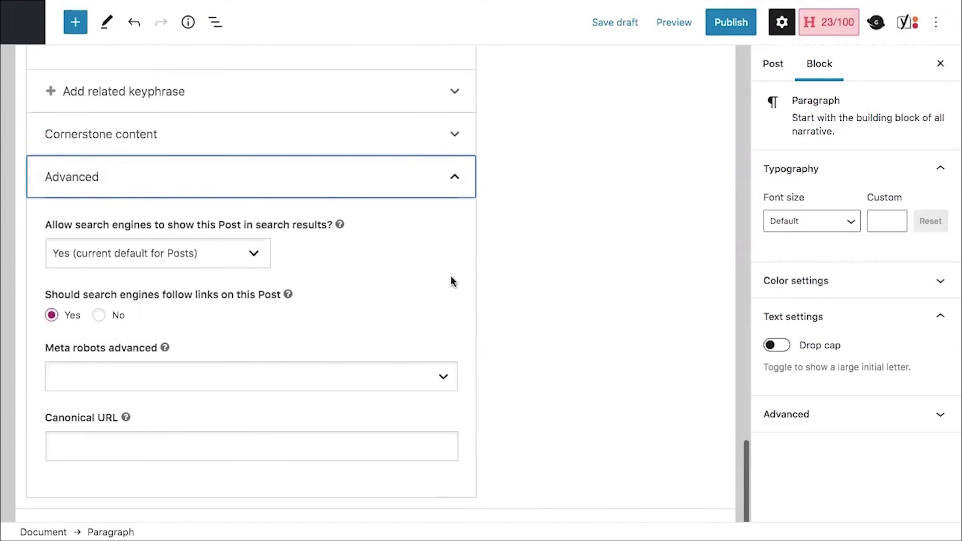
pyautogui.click(458, 191)
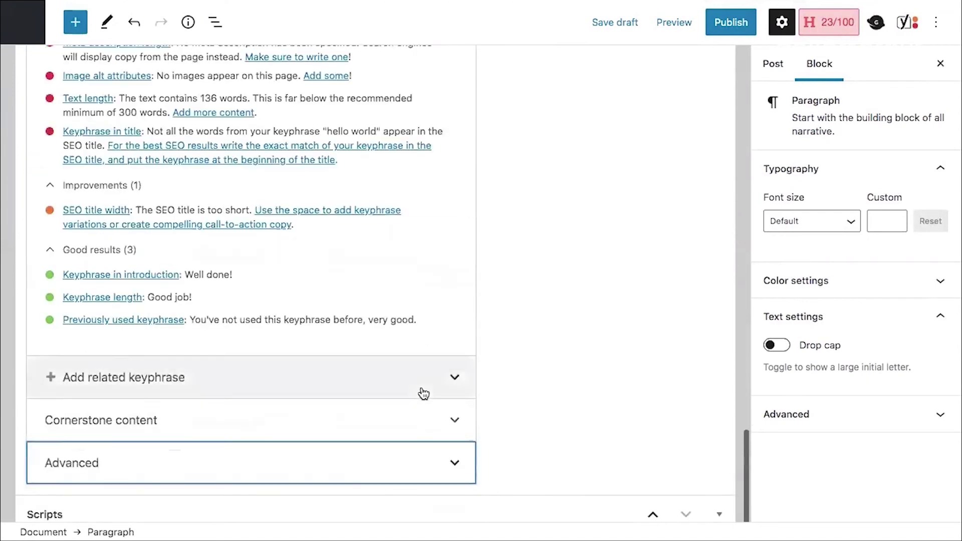
# - Open the post's readability analysis and review its problems and good results
pyautogui.scroll(15, 423, 394)
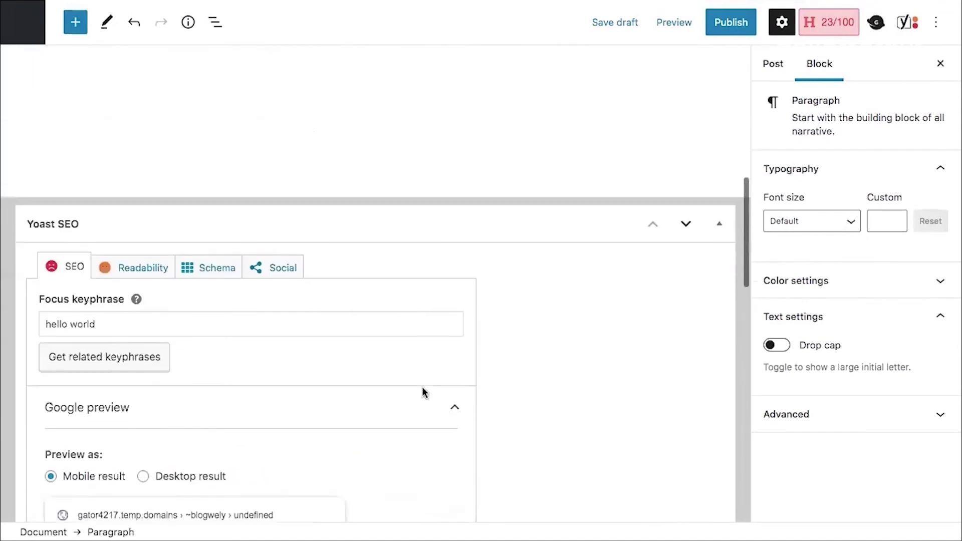
pyautogui.click(136, 271)
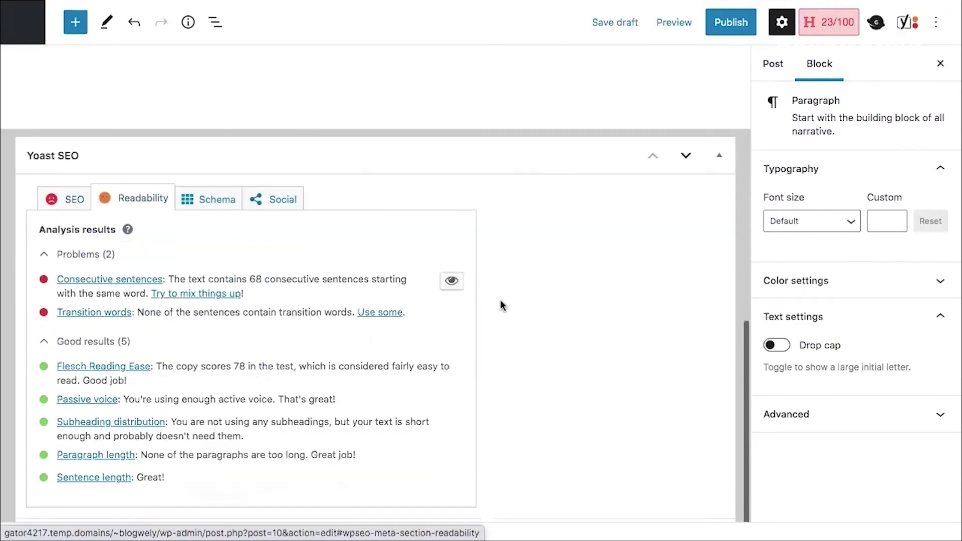
pyautogui.scroll(-2, 500, 305)
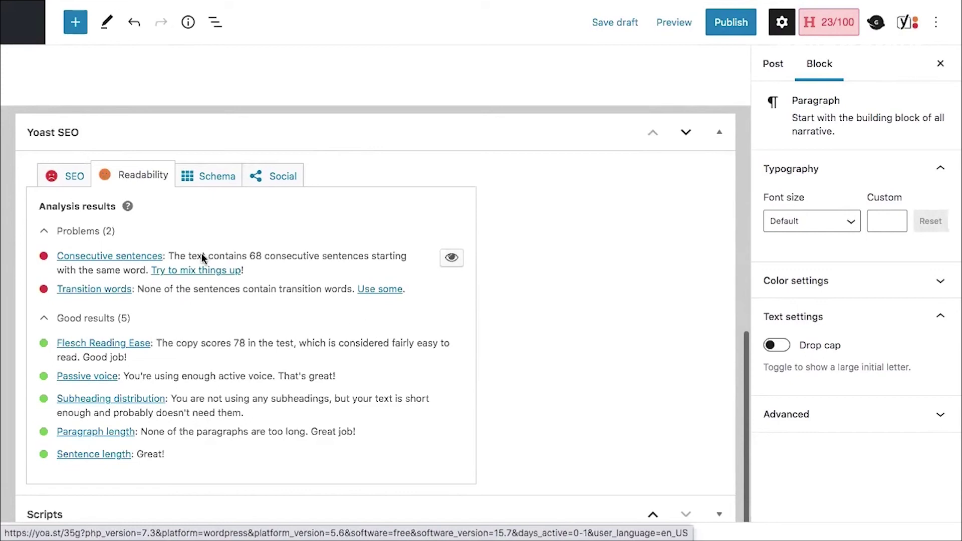
# - Open the post's social settings and examine the image, title and description fields for Facebook and Twitter
pyautogui.click(280, 179)
pyautogui.scroll(-2, 362, 245)
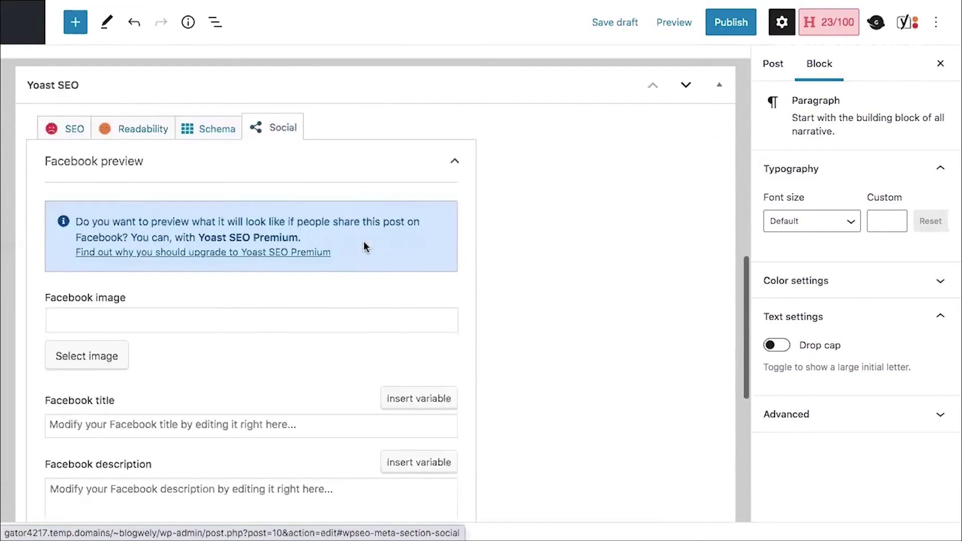
pyautogui.scroll(-1, 366, 248)
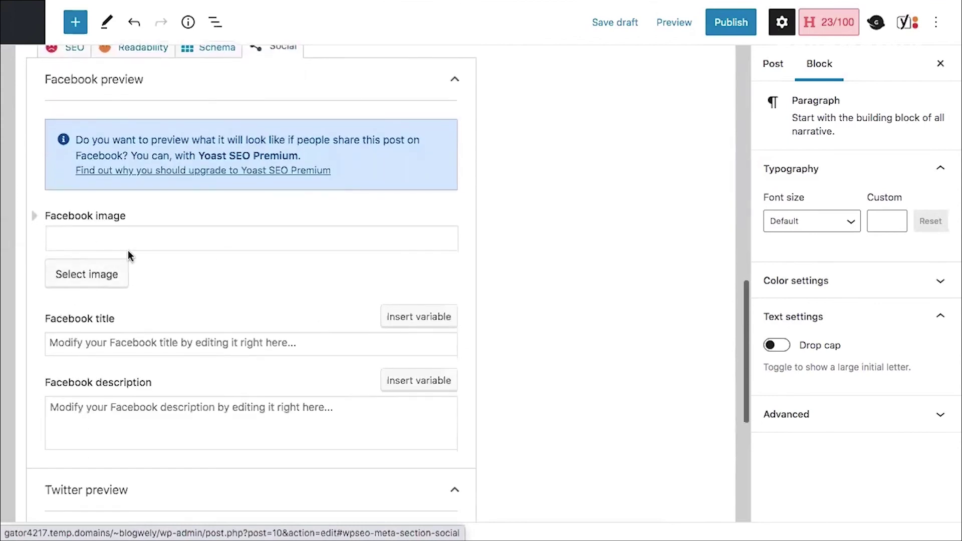
pyautogui.scroll(-3, 128, 251)
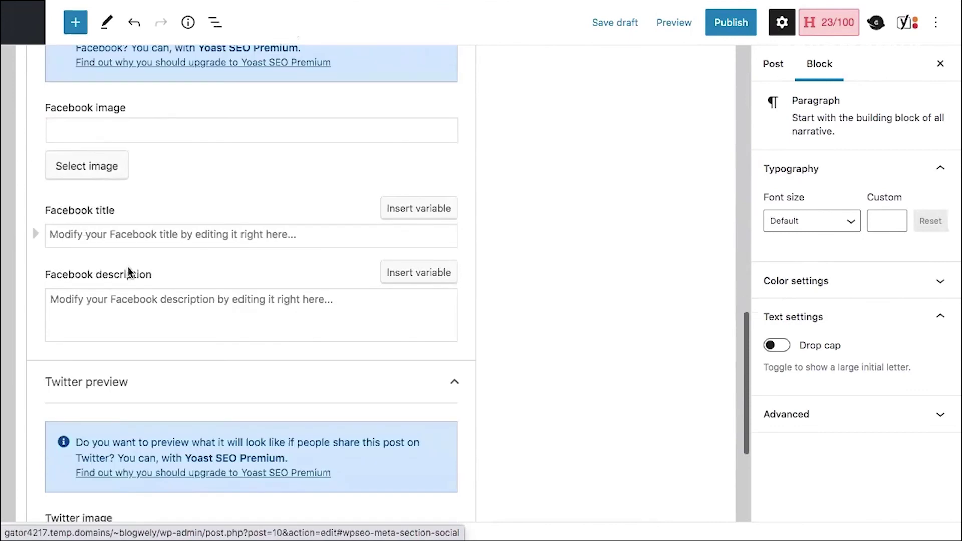
pyautogui.scroll(-1, 301, 261)
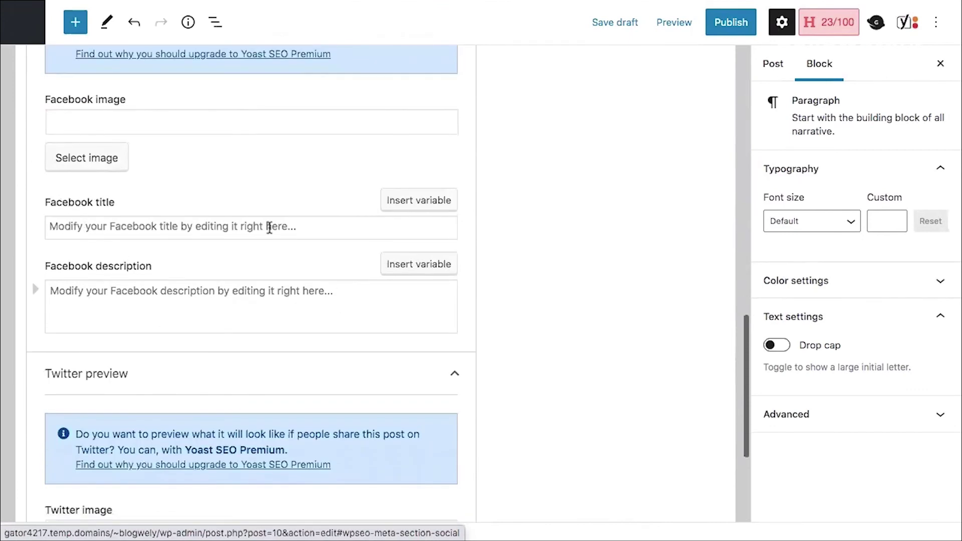
pyautogui.scroll(-6, 132, 247)
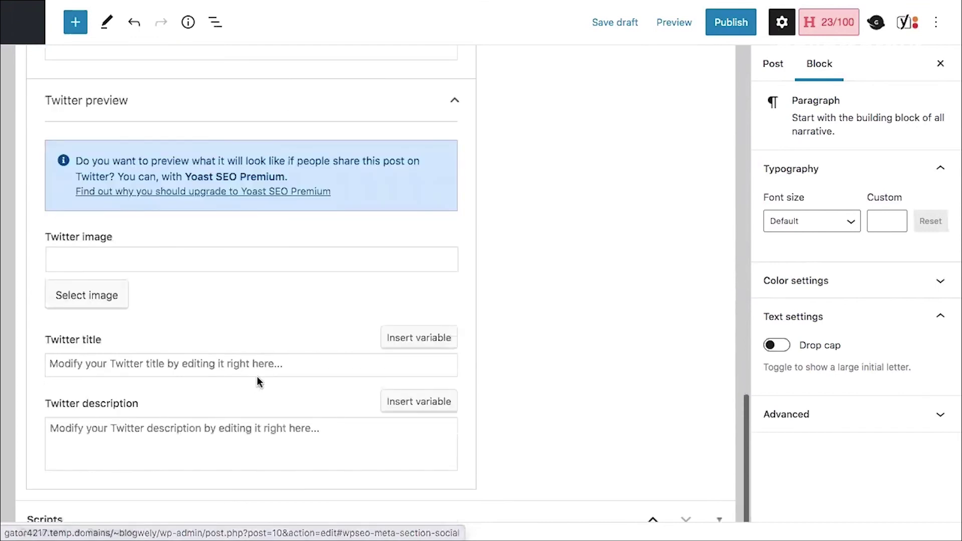
pyautogui.scroll(6, 524, 440)
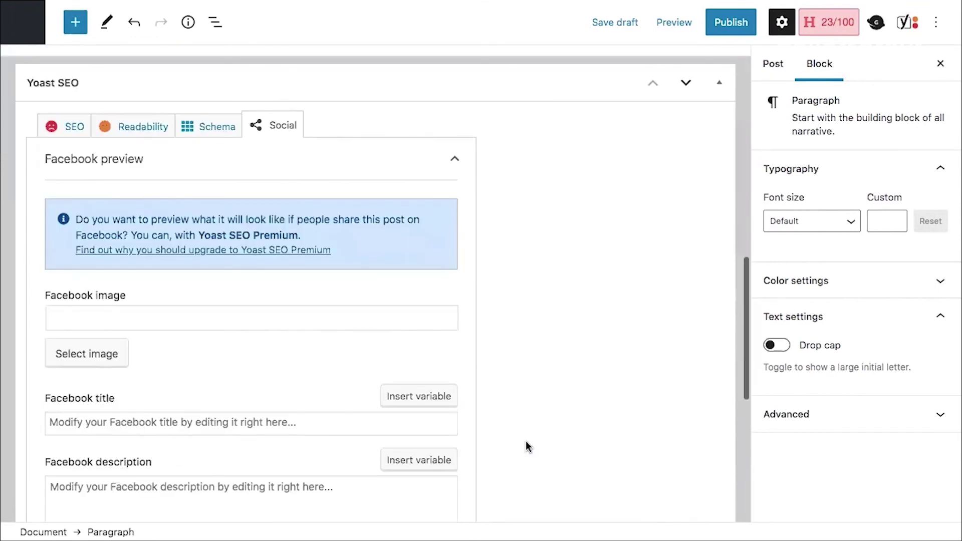